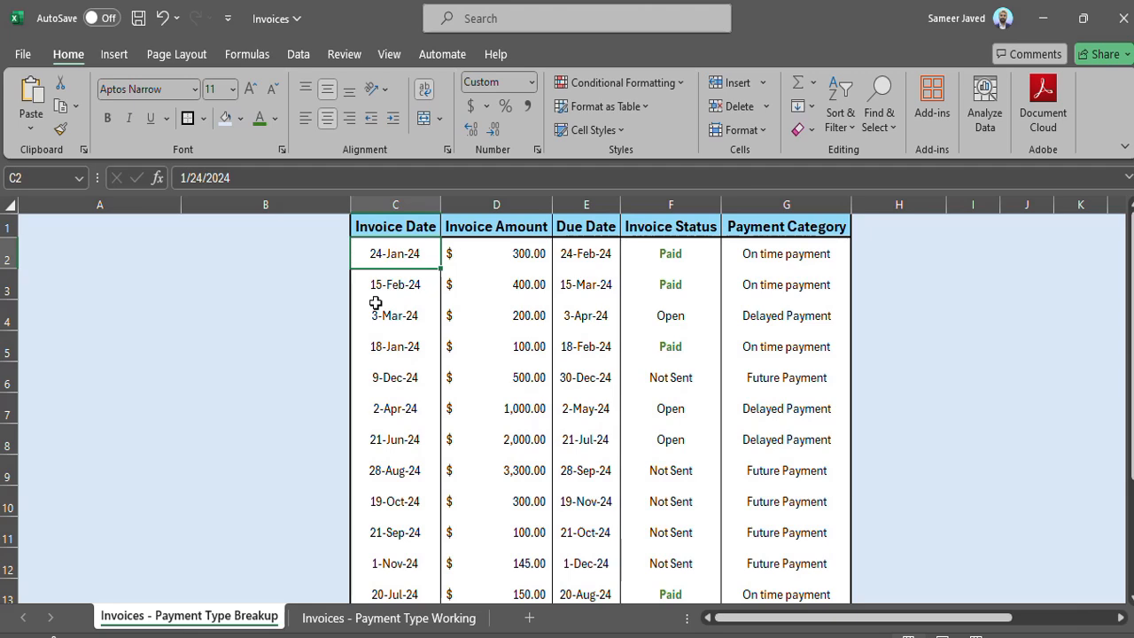
- Examine the Payment Category formulas against the Paid, Open and Not Sent invoice statuses on the Invoices - Payment Type Breakup sheet
left_click(797, 255)
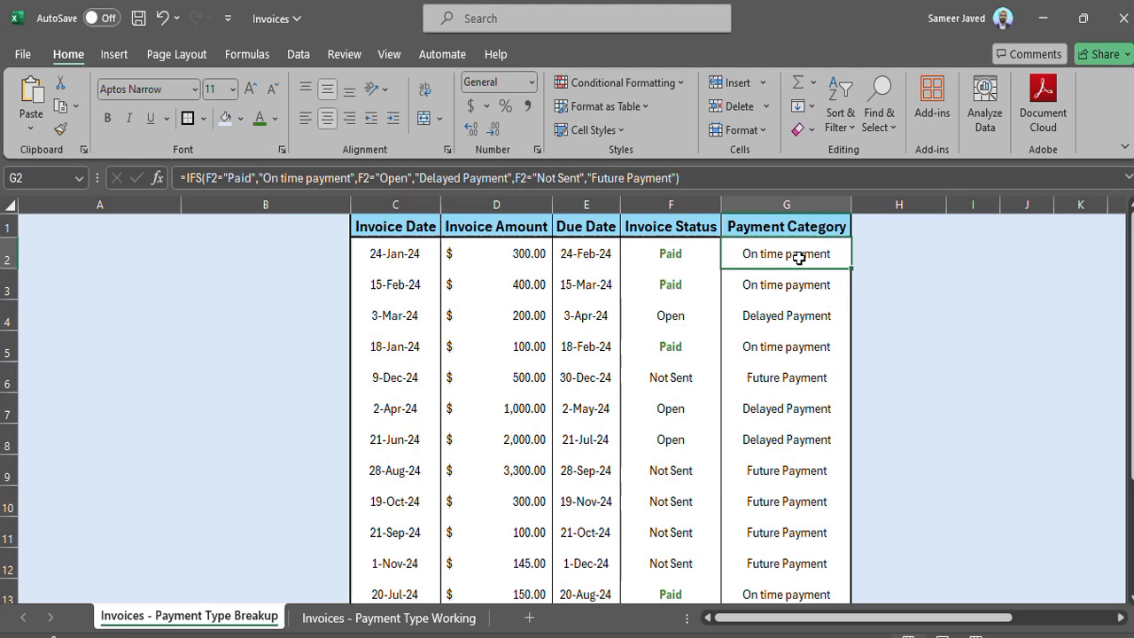
key("Left")
key("Down")
key("Down")
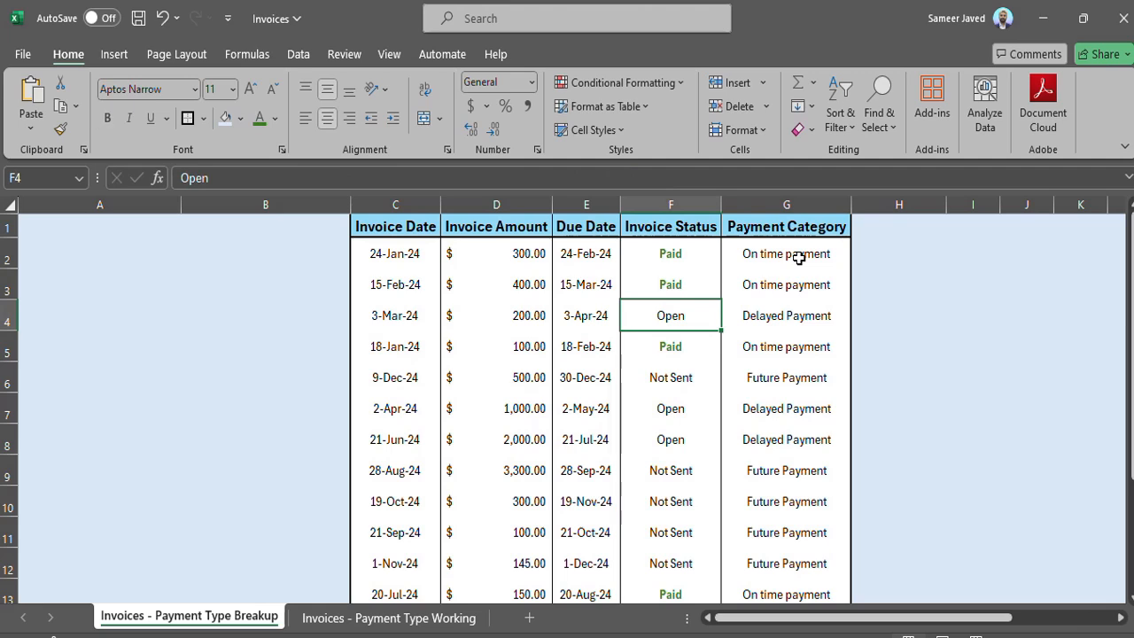
key("Right")
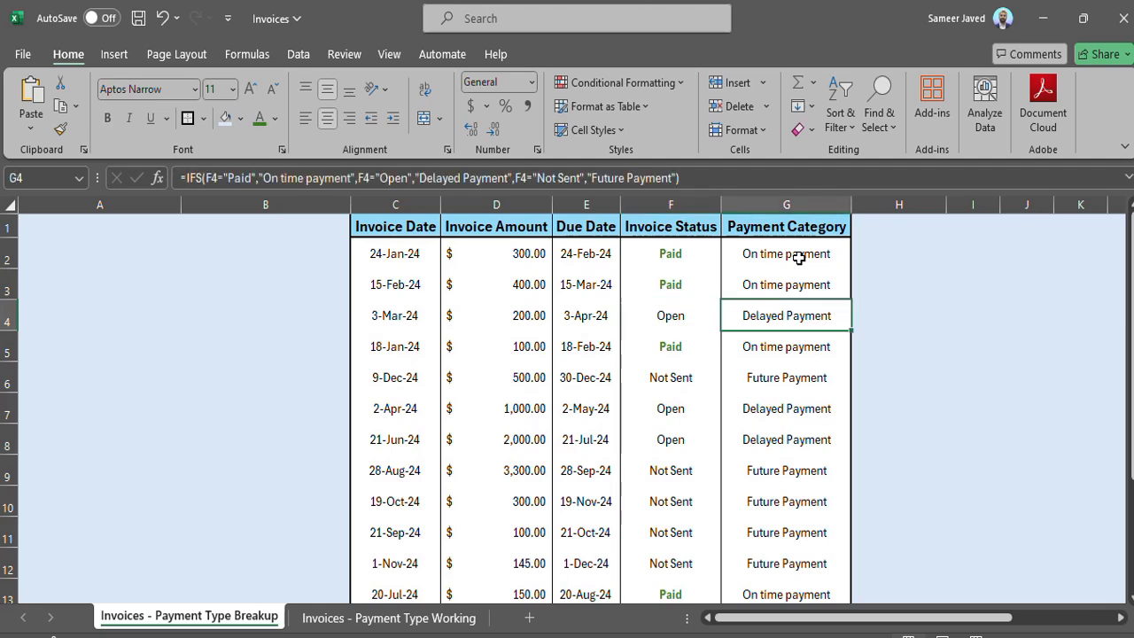
key("Left")
key("Up")
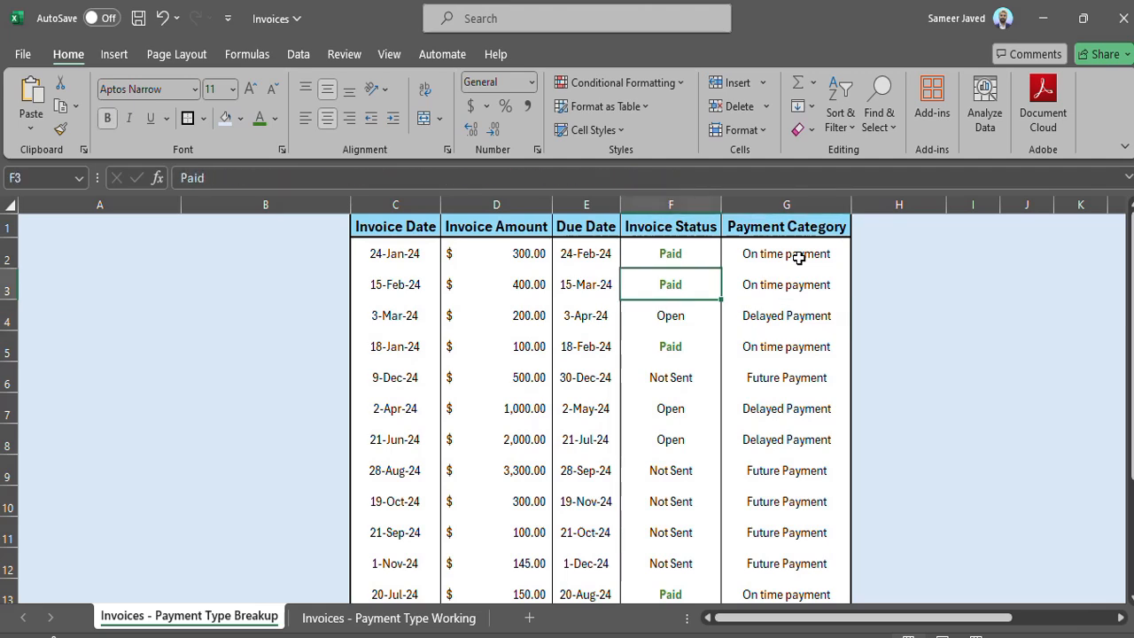
key("Right")
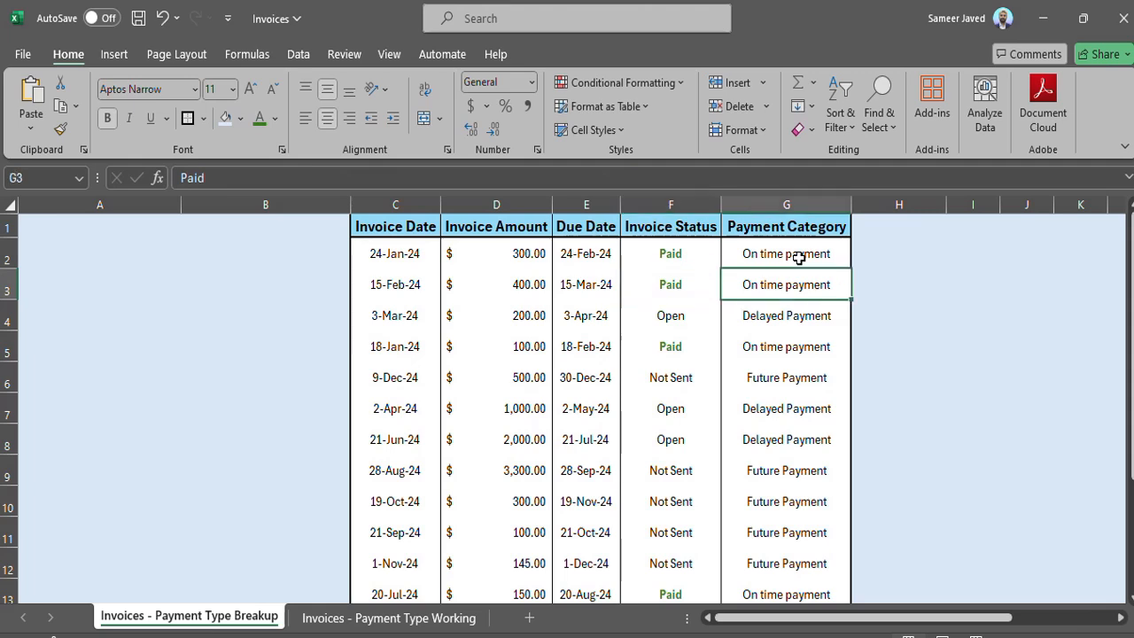
key("Left")
key("Down")
key("Down")
key("Down")
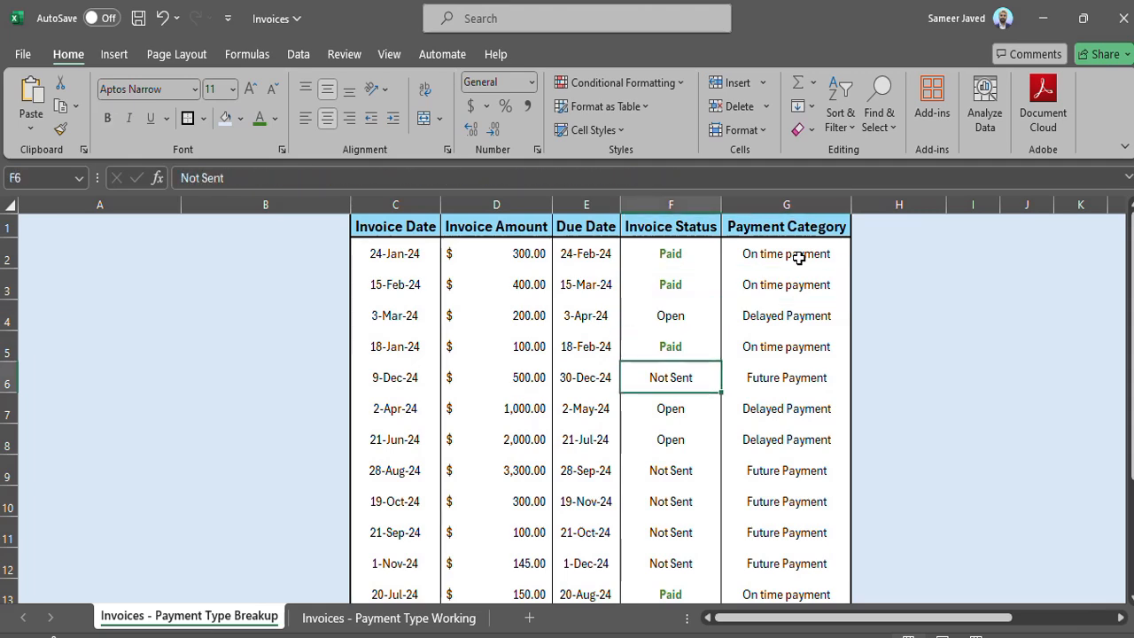
key("Right")
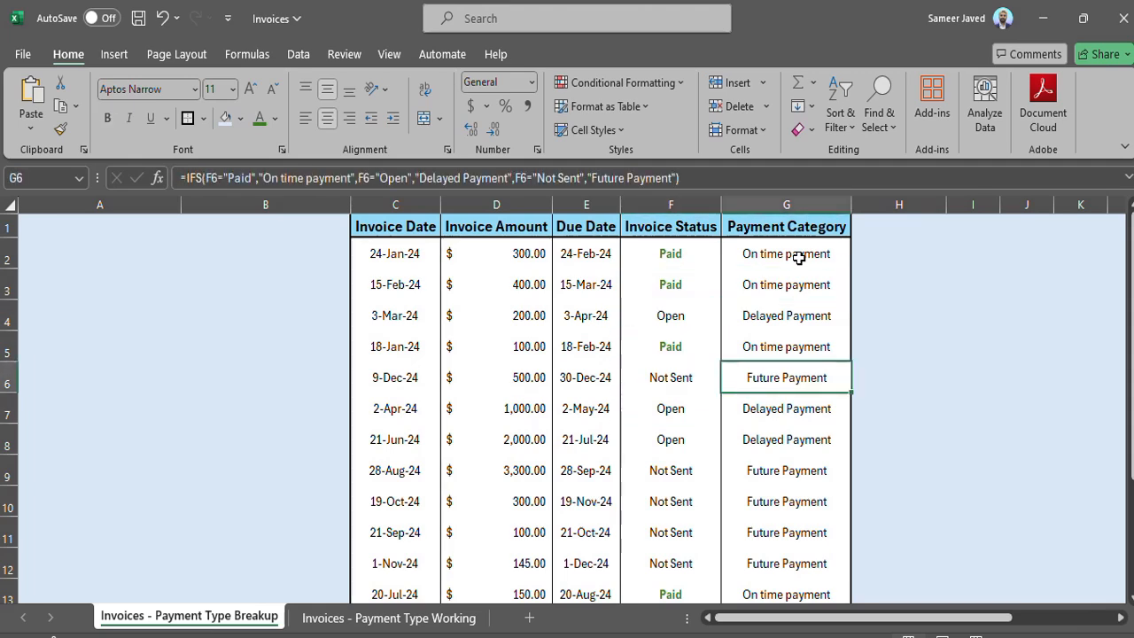
key("Left")
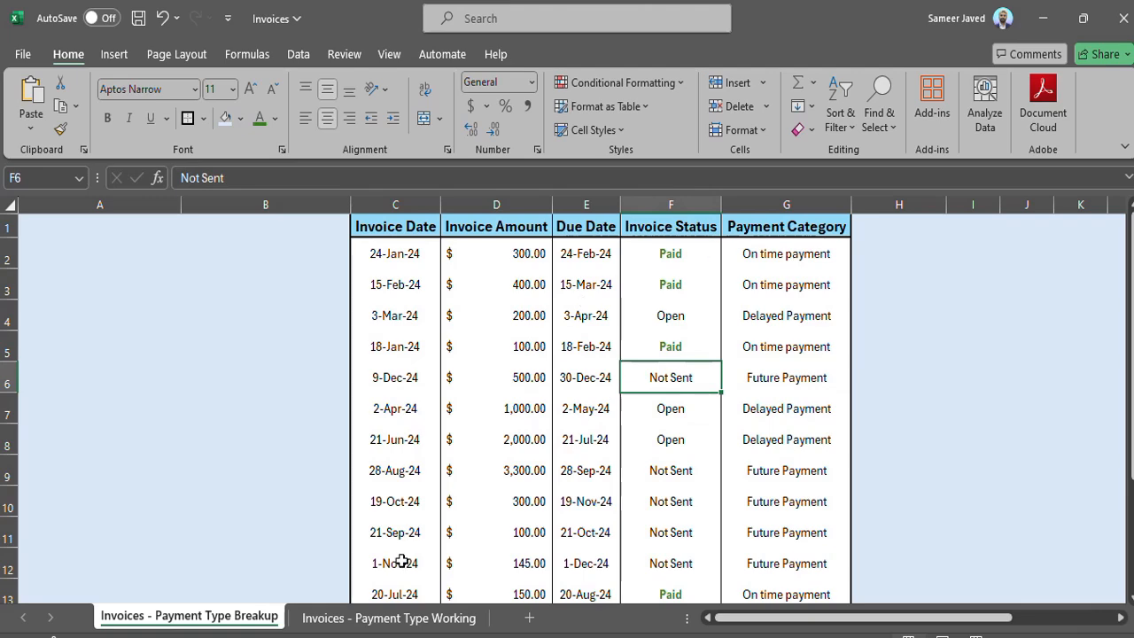
- On the Invoices - Payment Type Working sheet, select the first empty Payment Category cell, G3
left_click(385, 618)
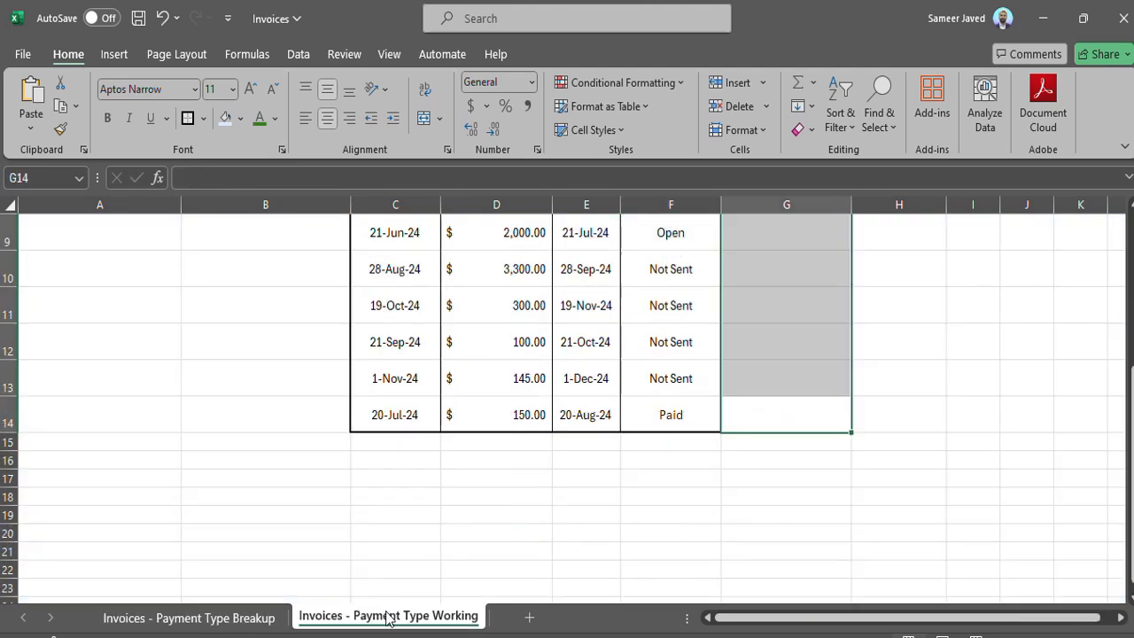
left_click(563, 415)
key("Up")
key("Up")
key("Up")
key("Up")
key("Up")
key("Up")
key("Up")
key("Up")
key("Up")
key("Up")
key("Up")
key("Up")
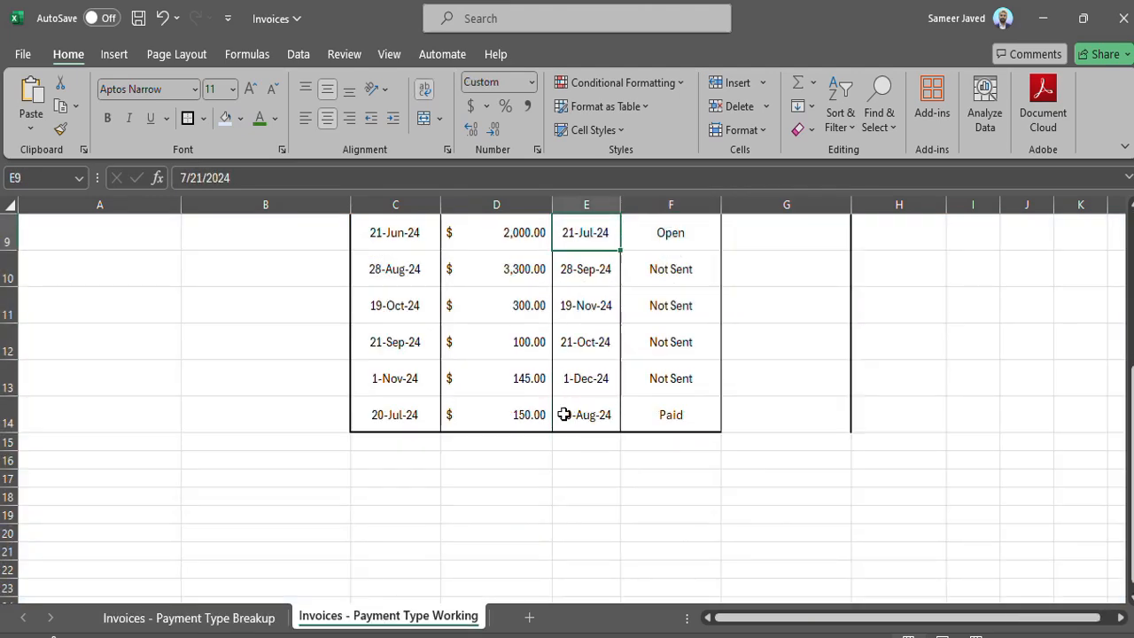
key("Down")
key("Right")
key("Right")
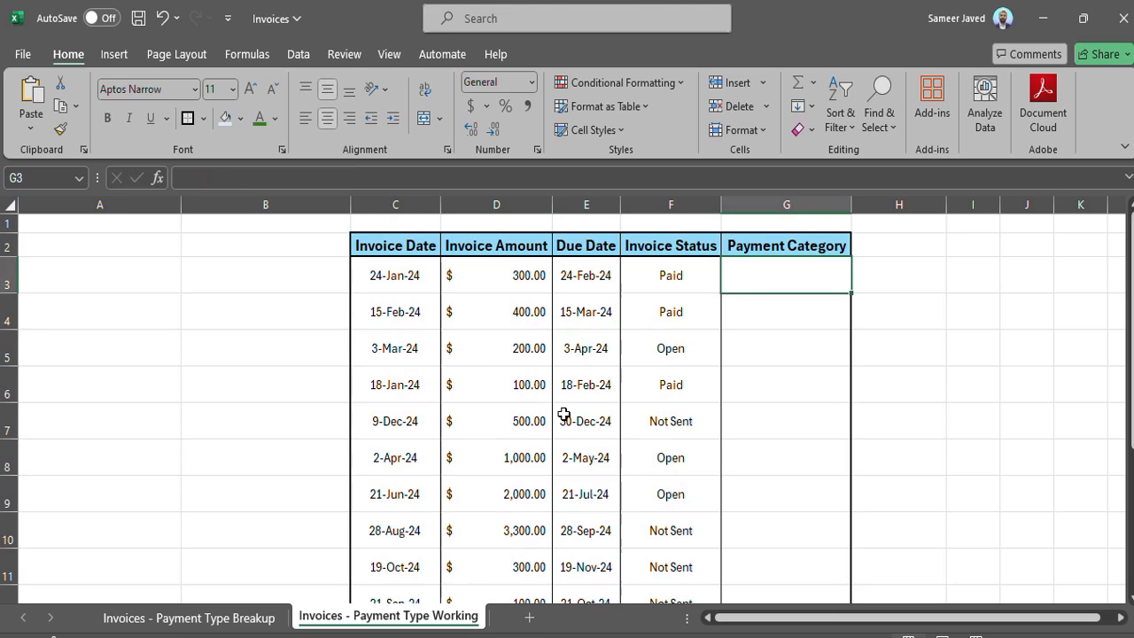
- Insert the IFS function in cell G3 and move its arguments dialog clear of the Invoice Status column
left_click(154, 178)
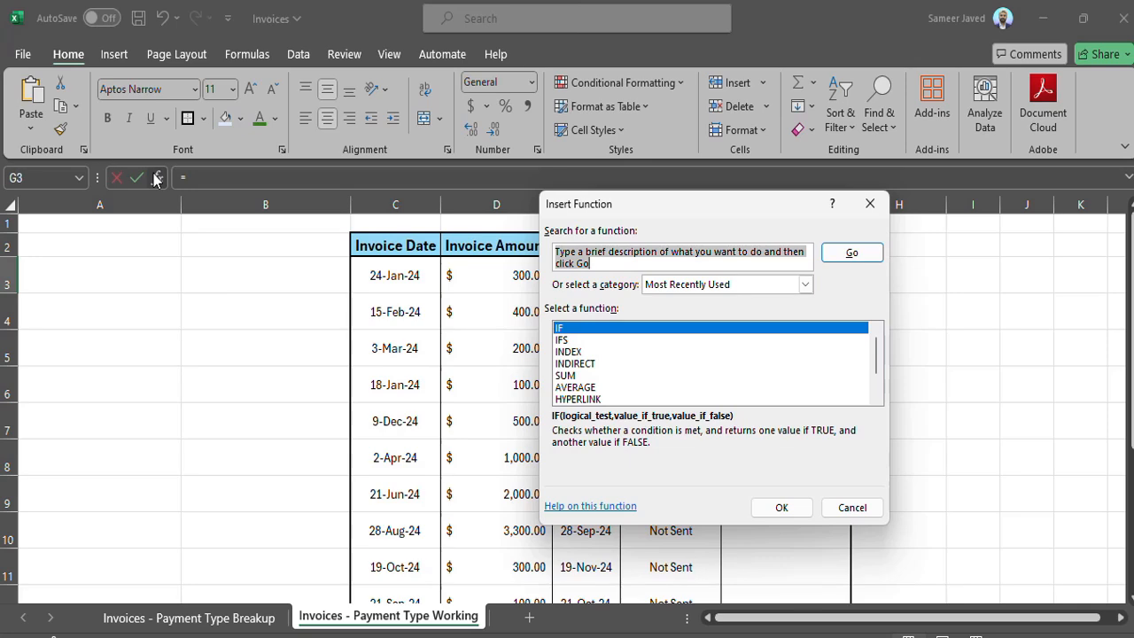
left_click(564, 344)
double_click(564, 343)
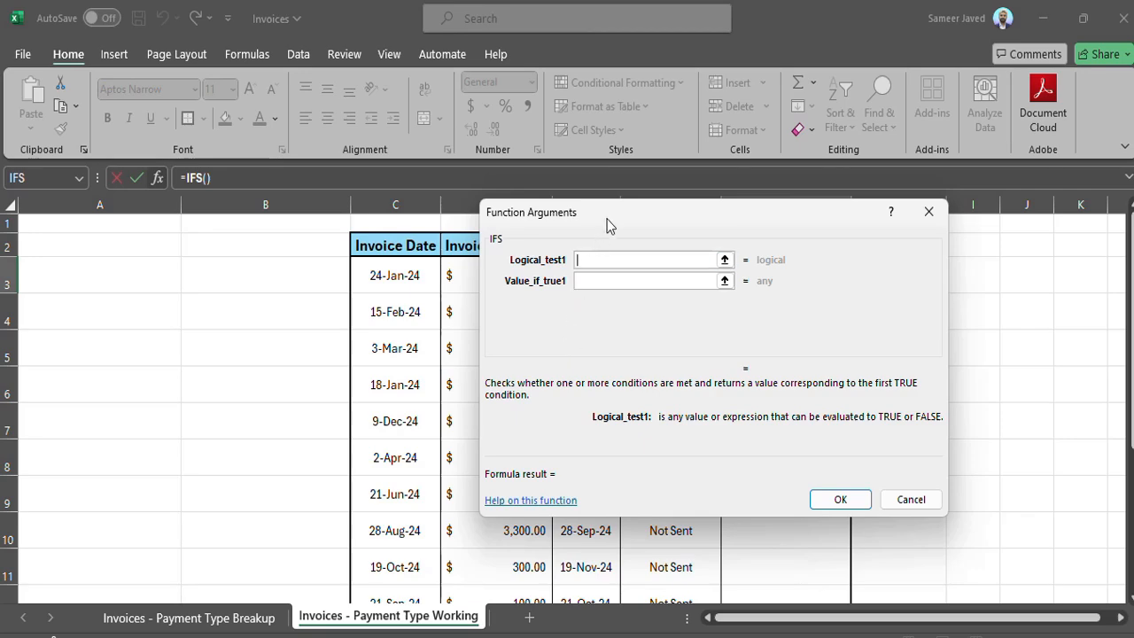
left_click_drag(602, 228, 218, 210)
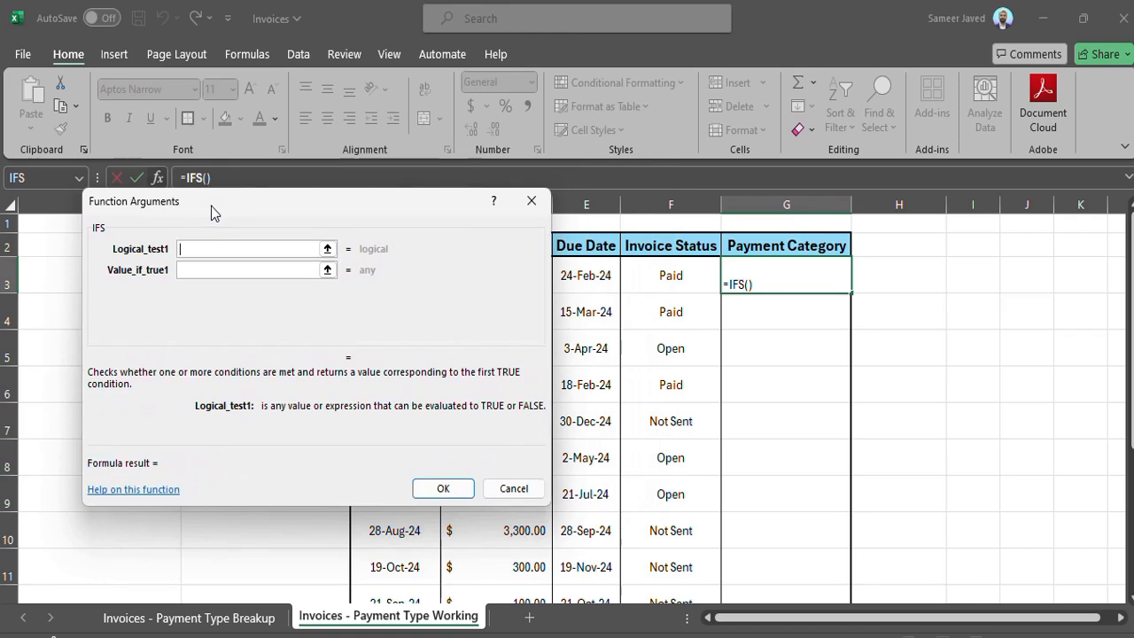
- Set the first logical test of the IFS function to F3="Open"
left_click(660, 283)
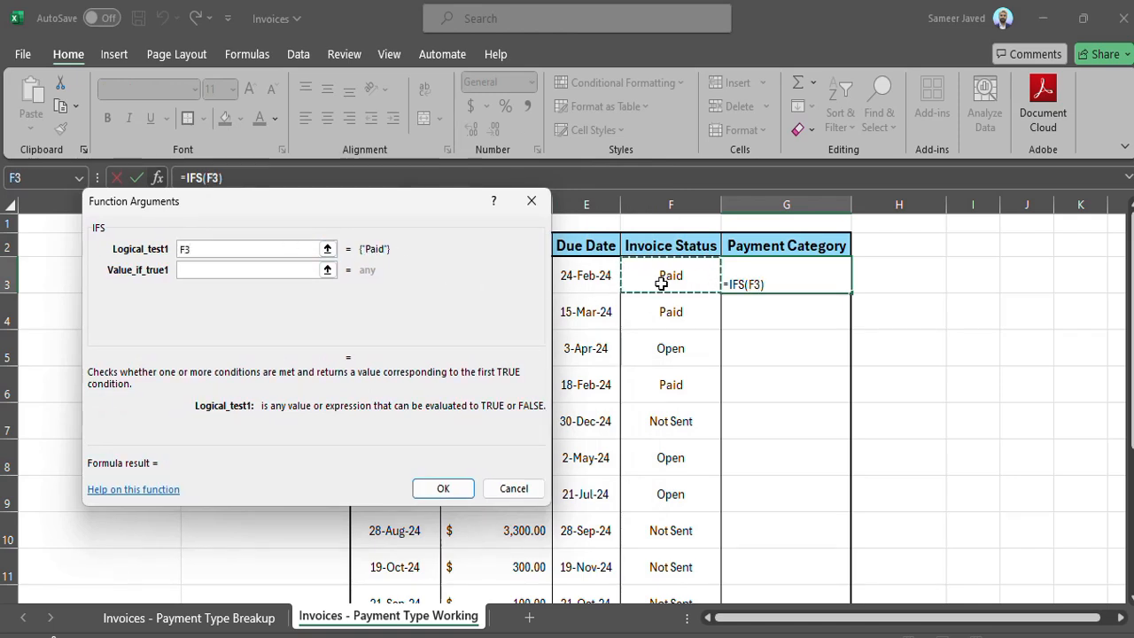
type("=")
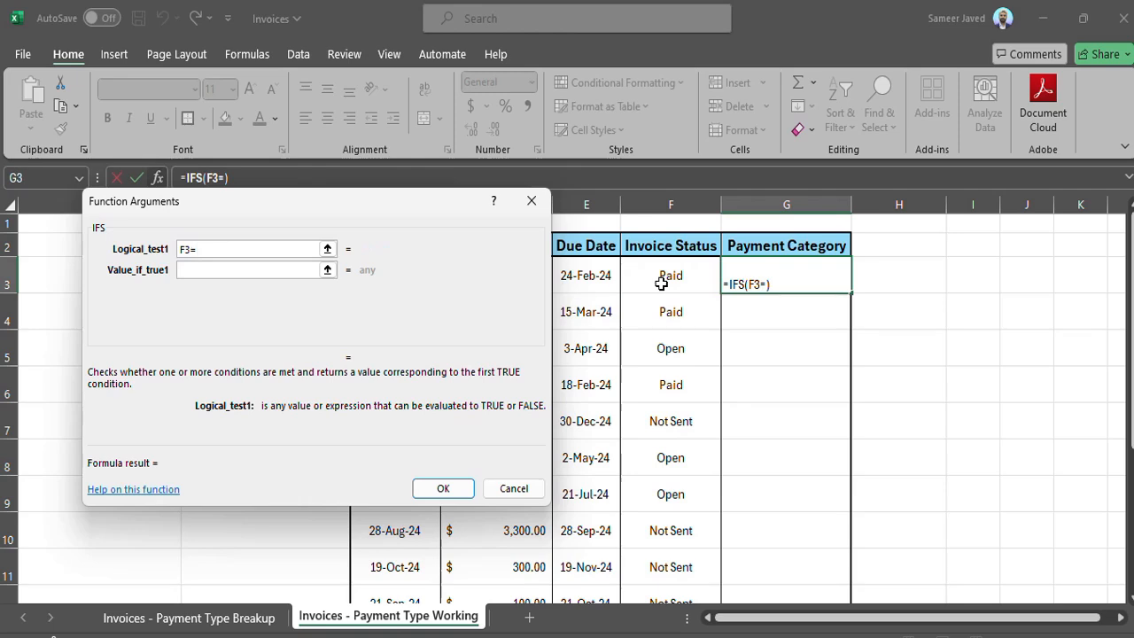
type("\"Open")
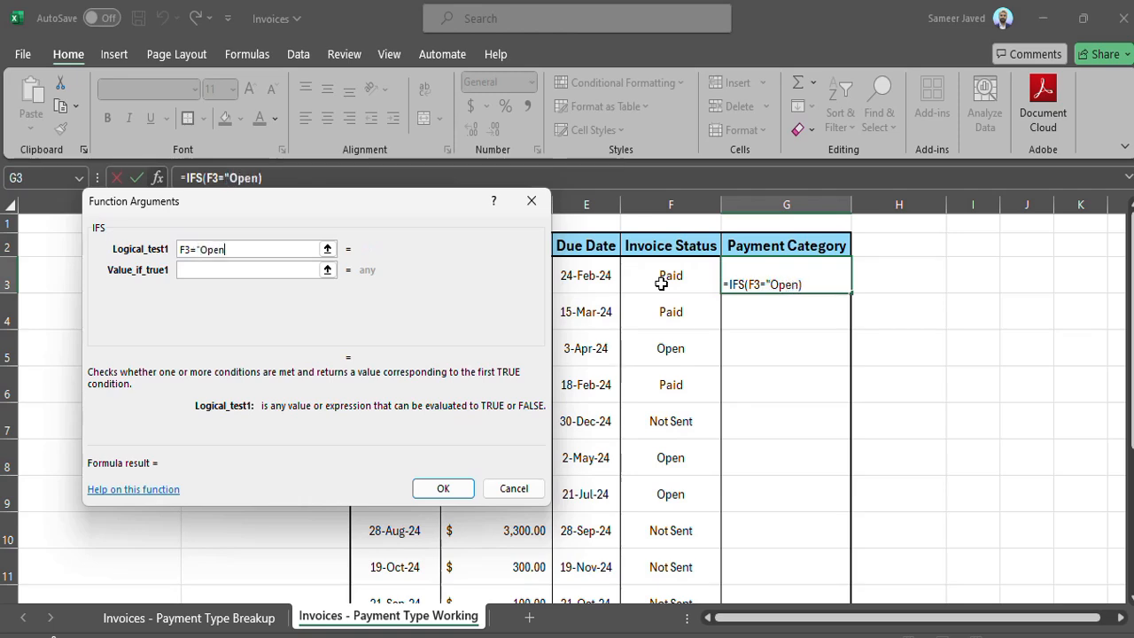
type(":")
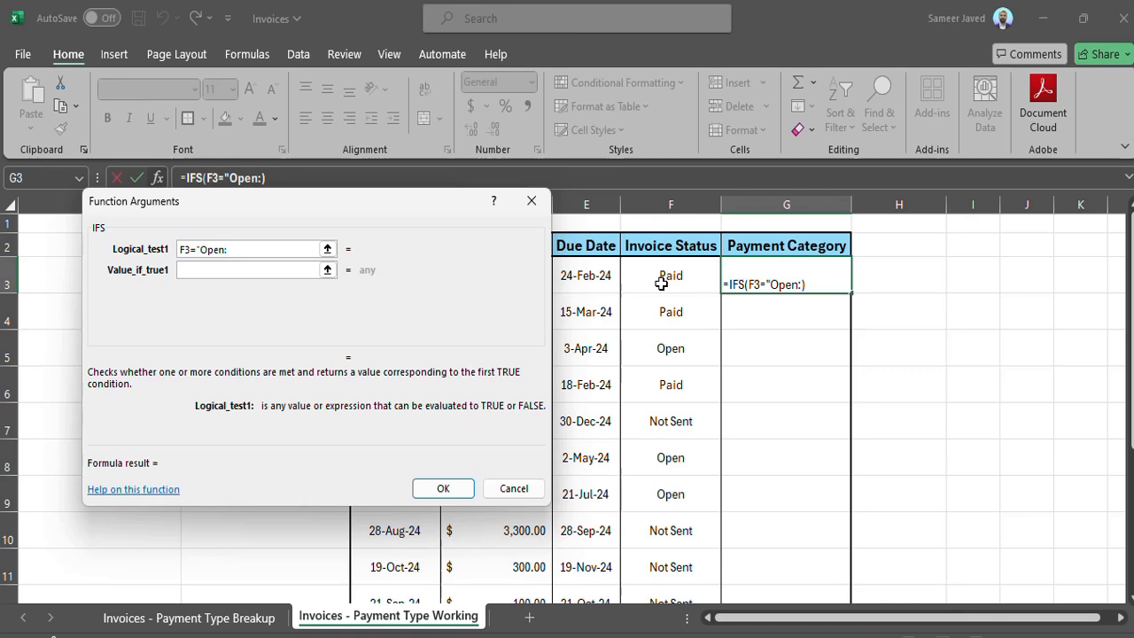
key("BackSpace")
type("\"")
- Set the result for the first IFS condition to "Delayed Payment"
left_click(212, 270)
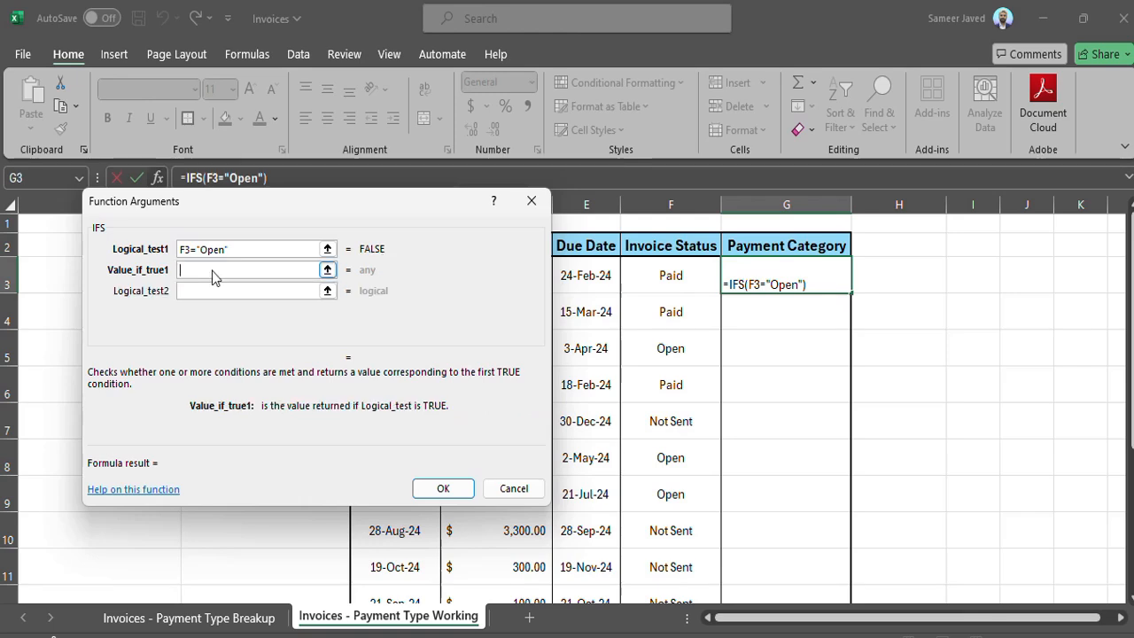
type("\"")
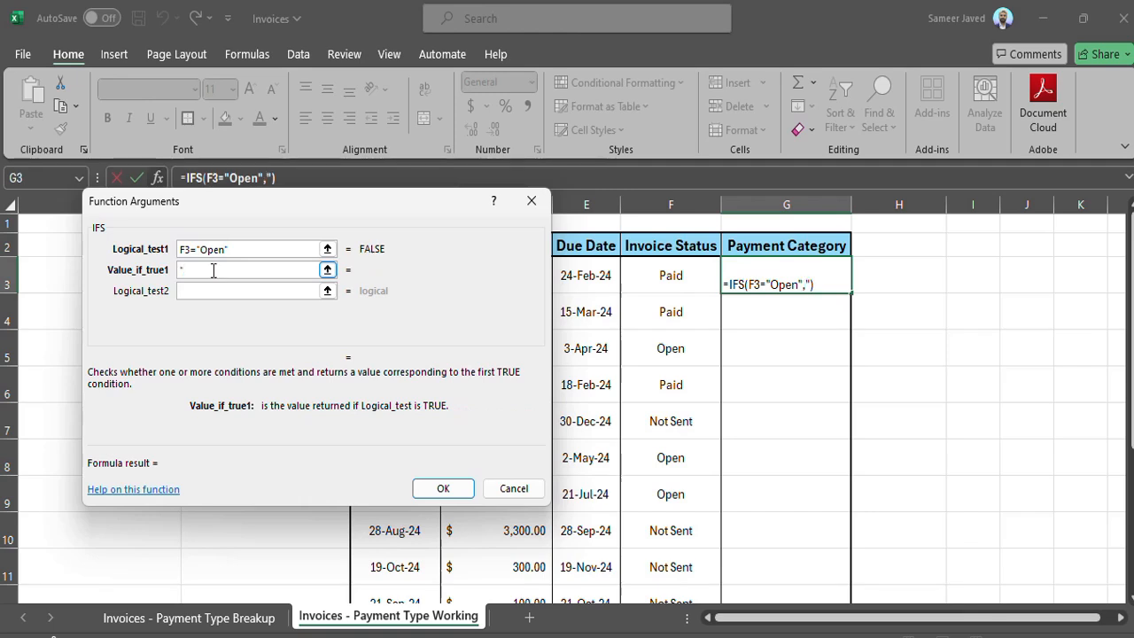
type("De")
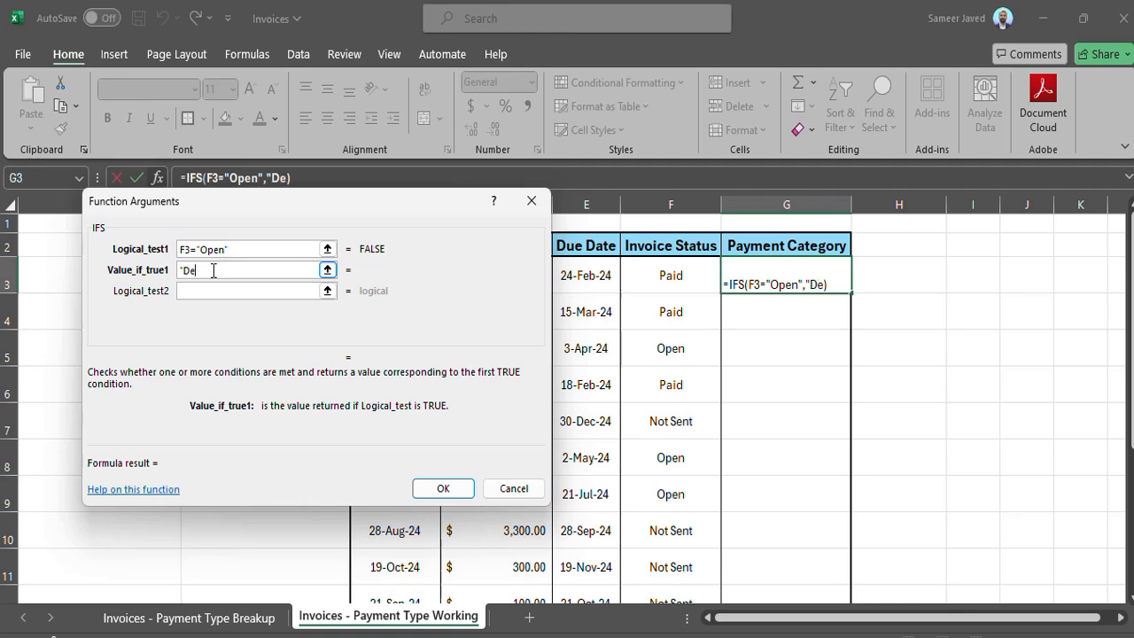
type("layed ")
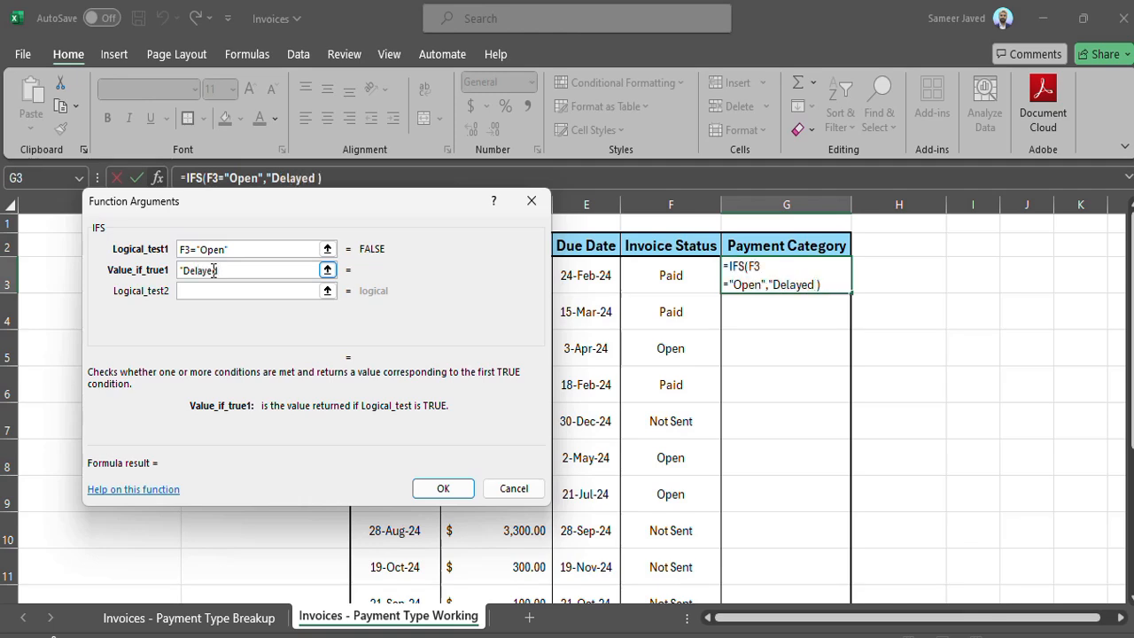
type("Payment")
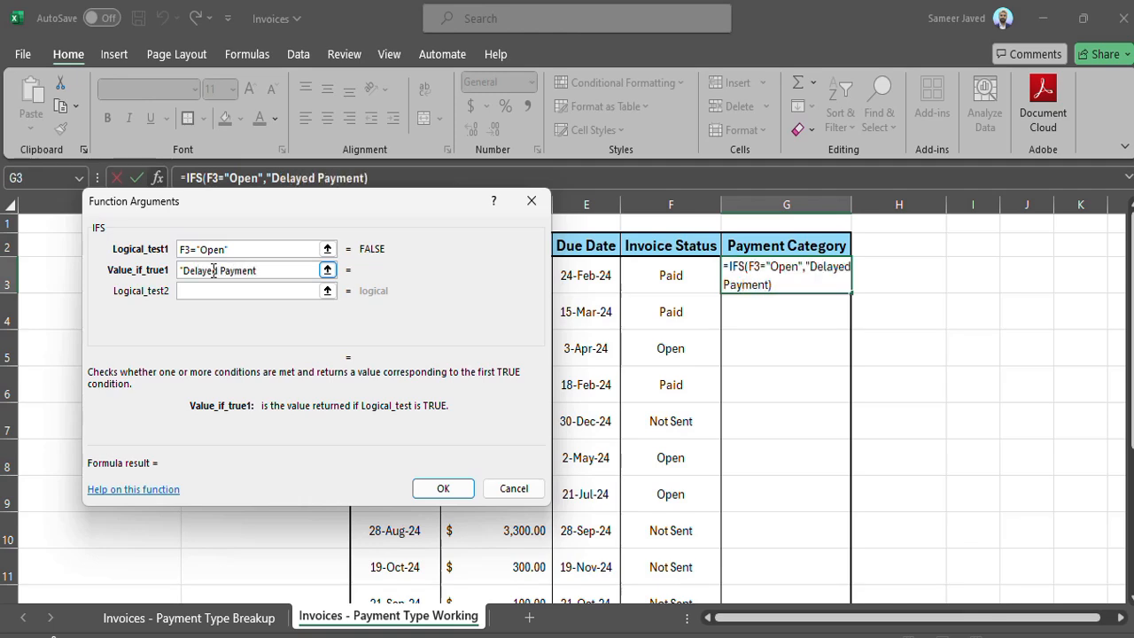
type("\"")
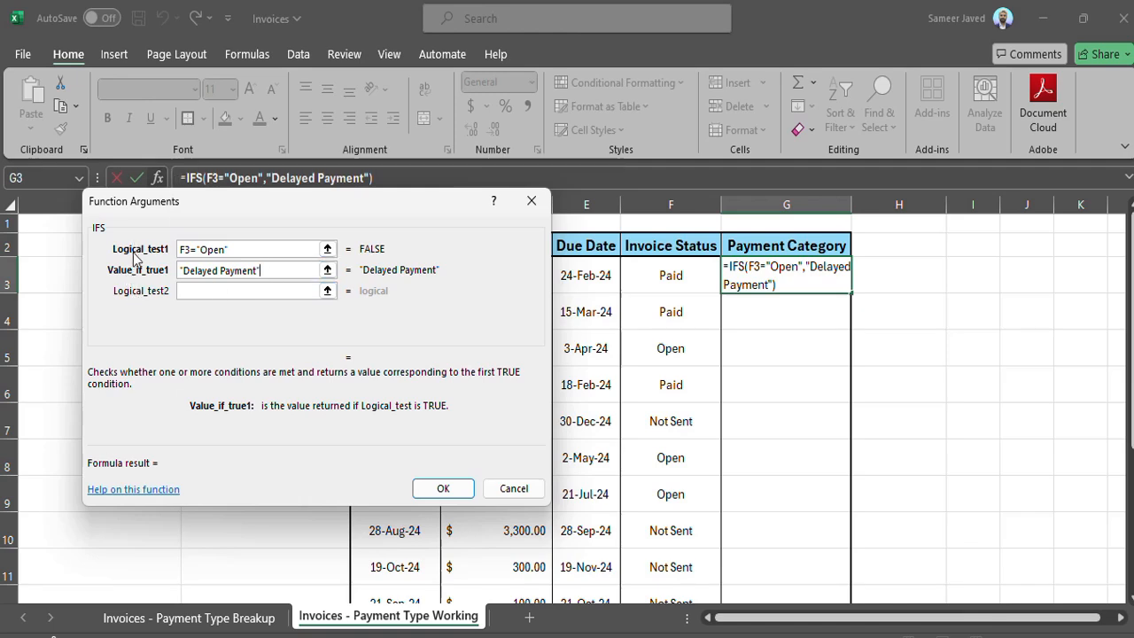
- Add a second IFS condition, F3="Paid", that returns "On Time Payment"
left_click(197, 292)
type("F")
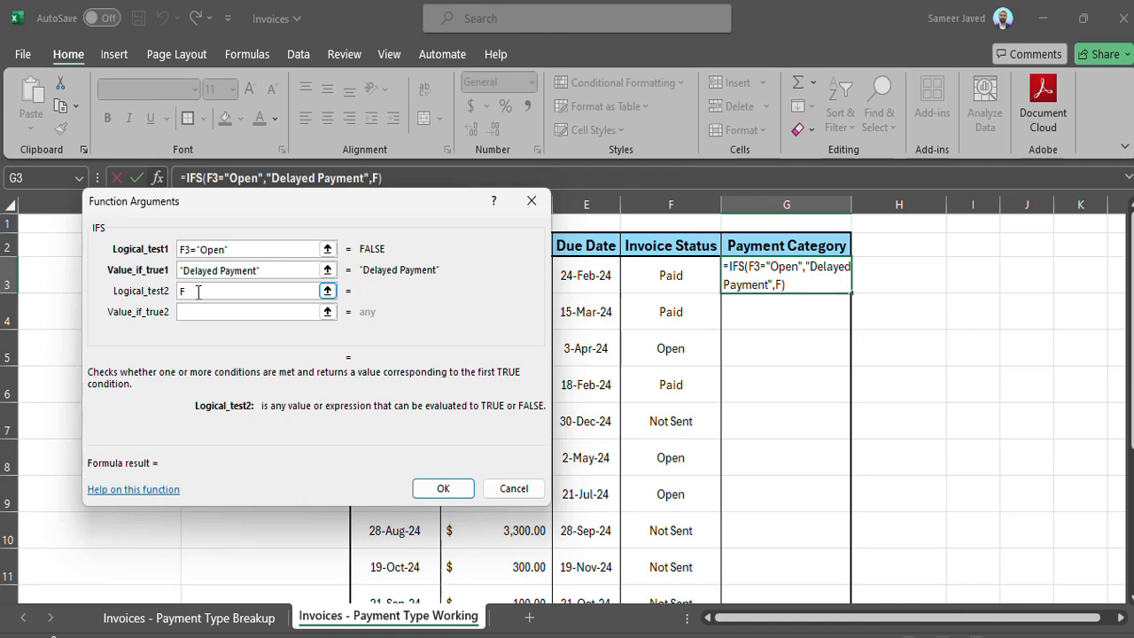
type("3=\"Paid\"")
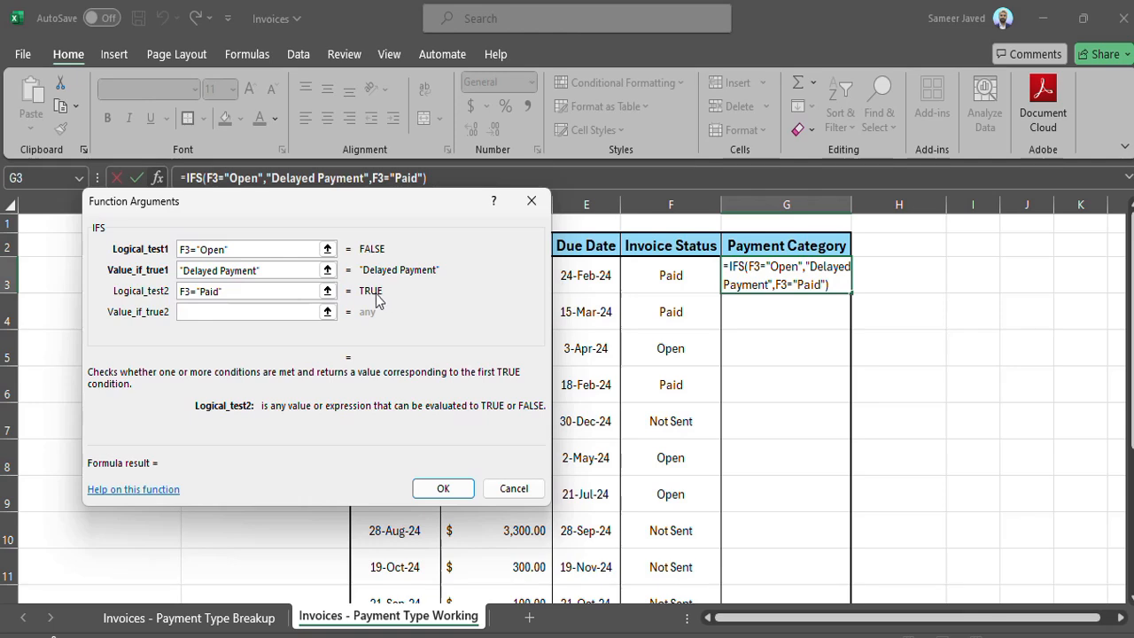
left_click(292, 313)
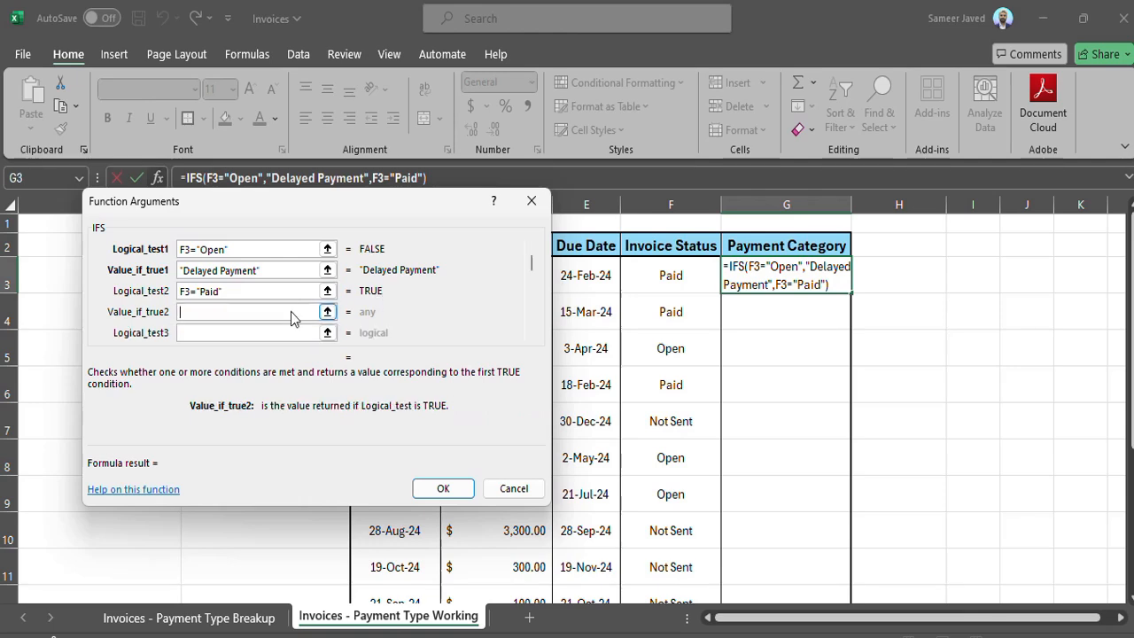
type("\"On ")
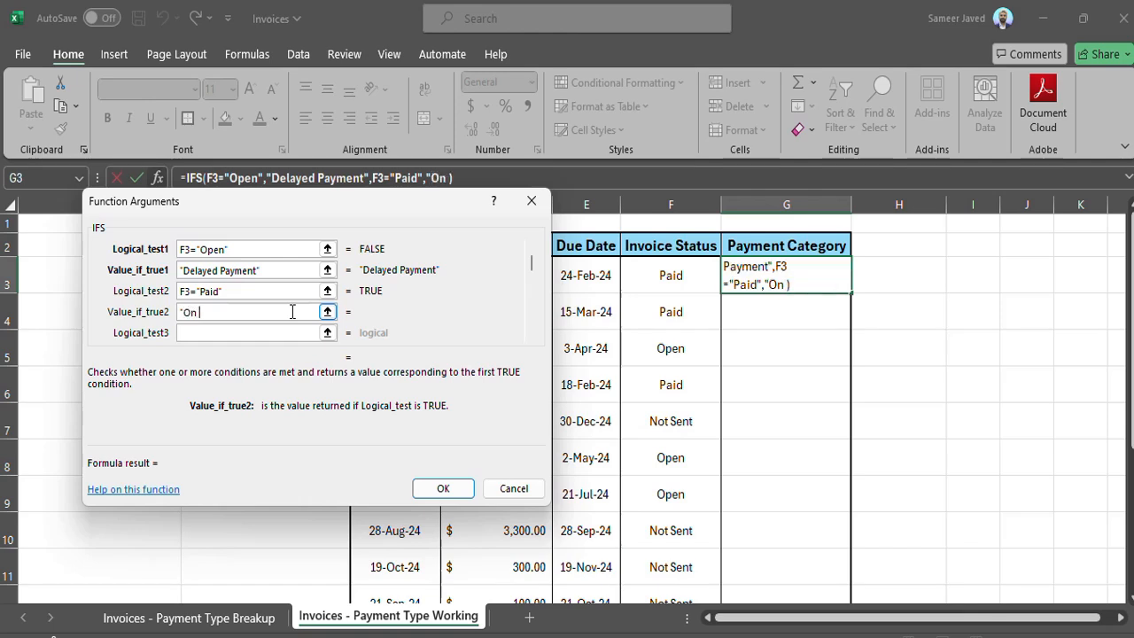
type("Time Payme")
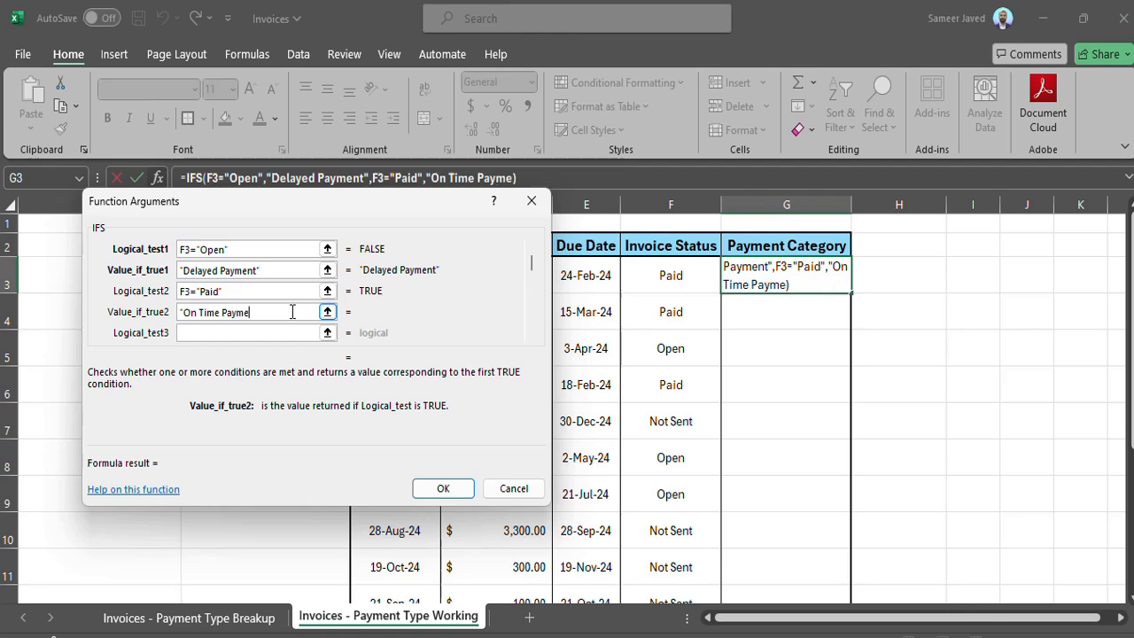
type("nt\"")
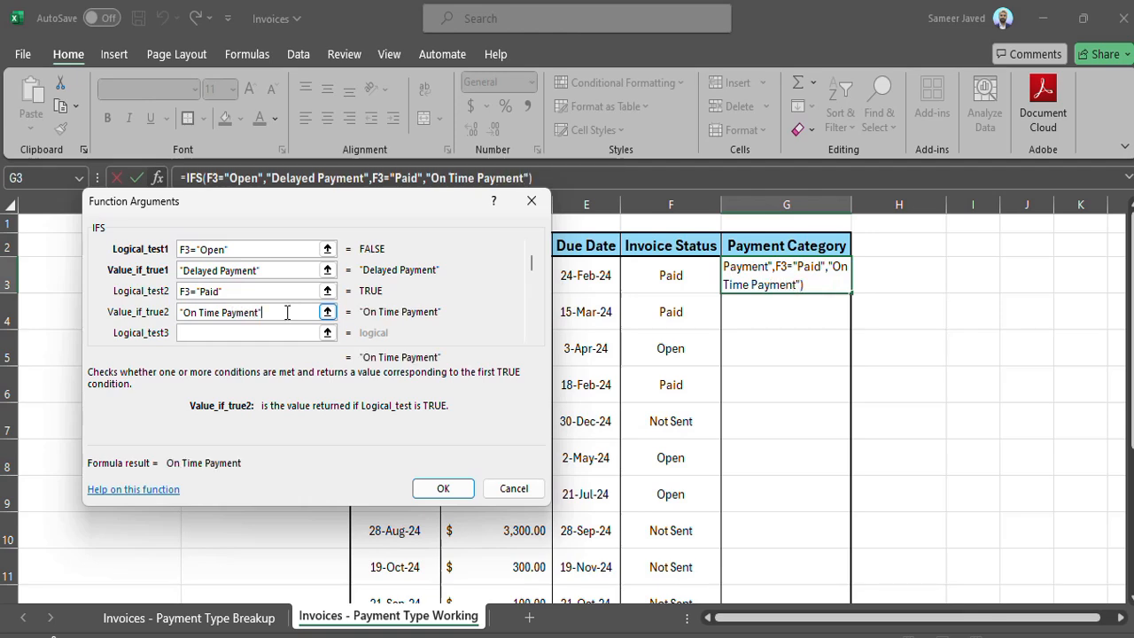
- Set the third logical test of the IFS function to F3="Not Sent"
left_click(217, 336)
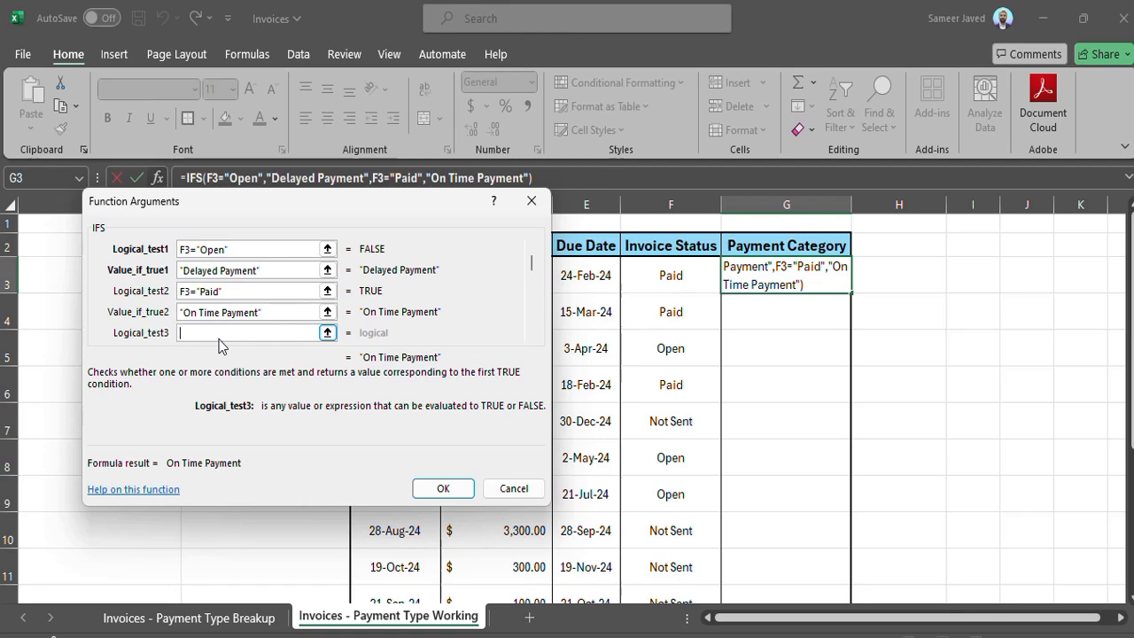
type("F3")
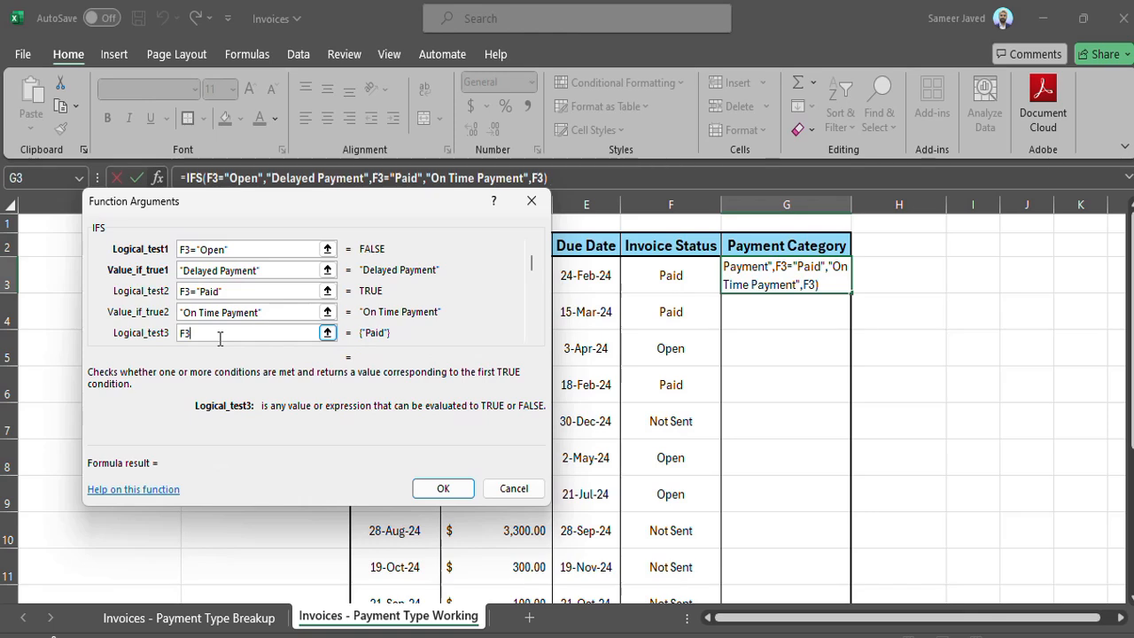
type("=\"Not S")
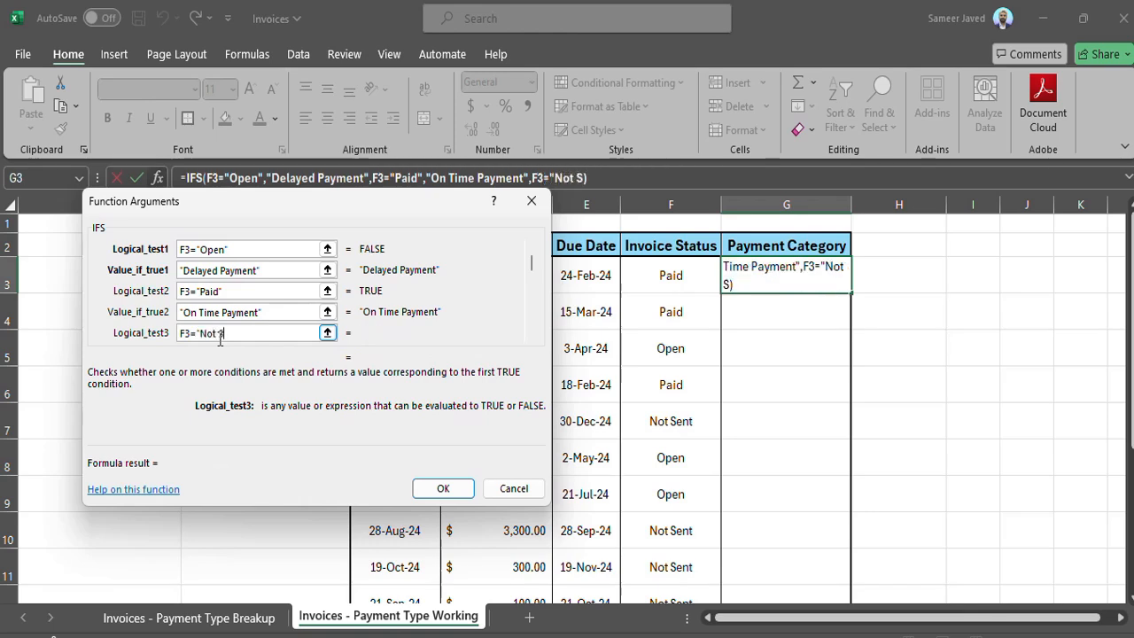
type("ent\"")
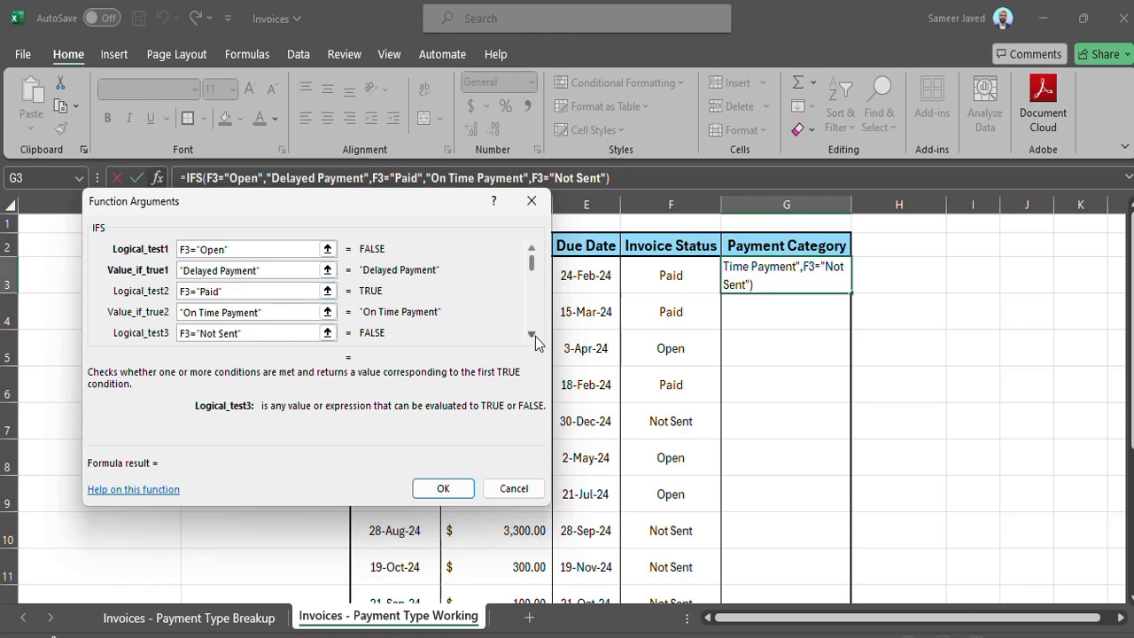
- Set the result for the third IFS condition to "Future Payment"
left_click(532, 335)
type("\"")
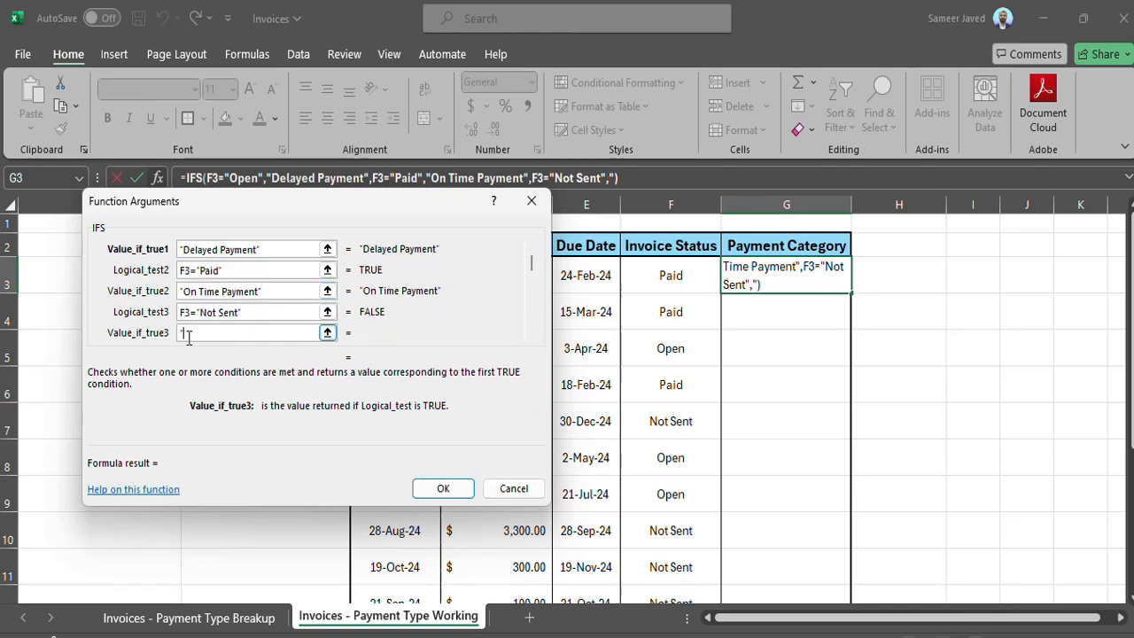
type("Future")
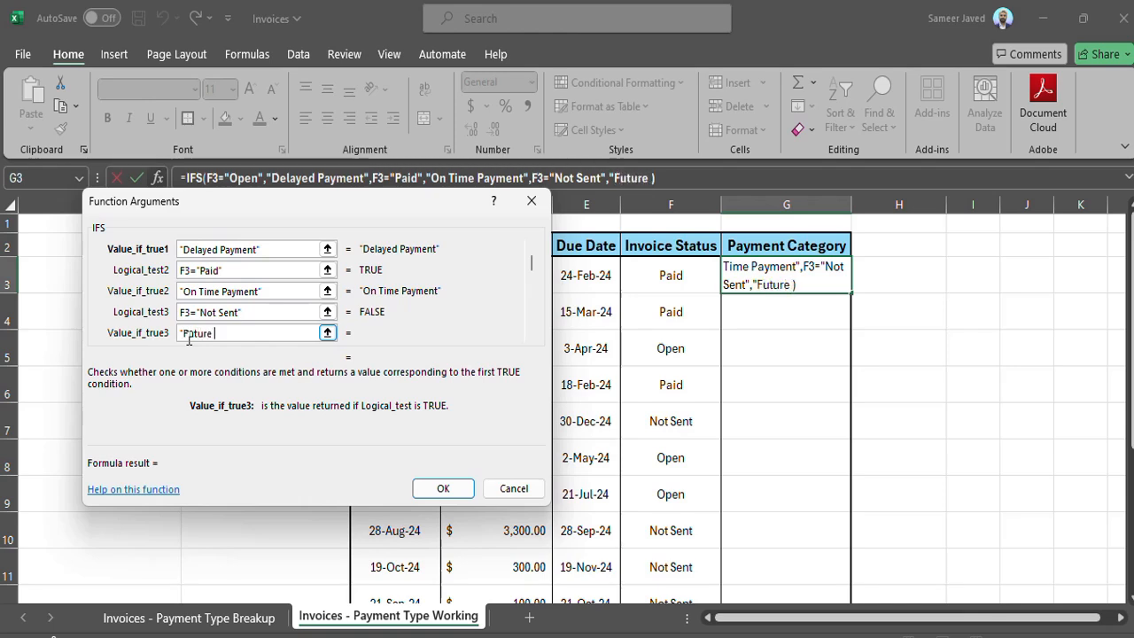
type("\" Payme")
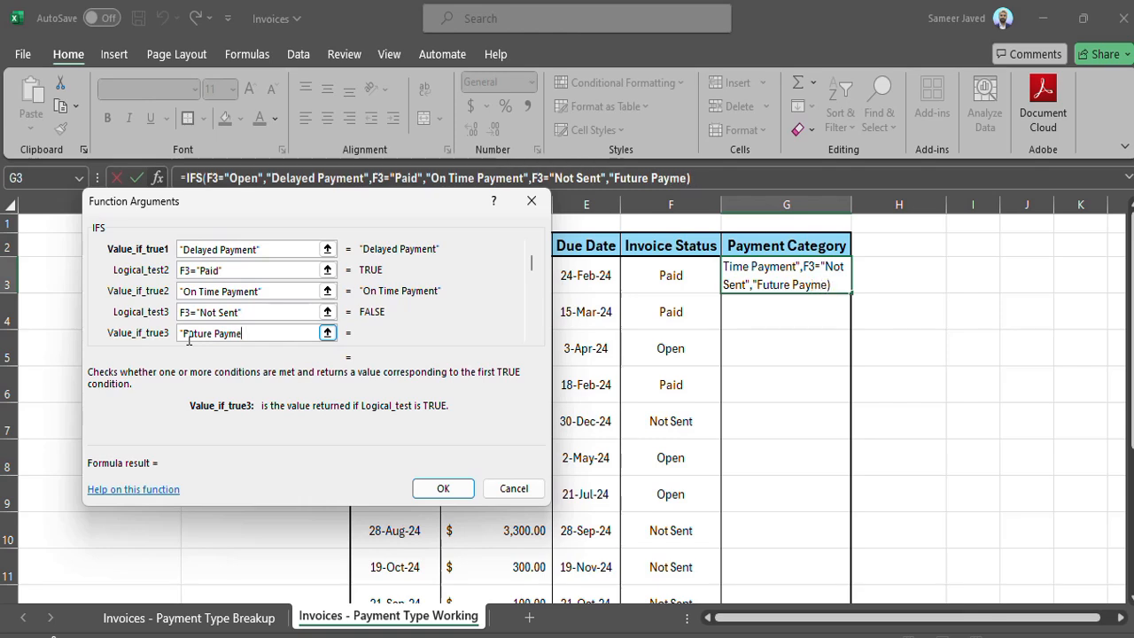
type("nt\"")
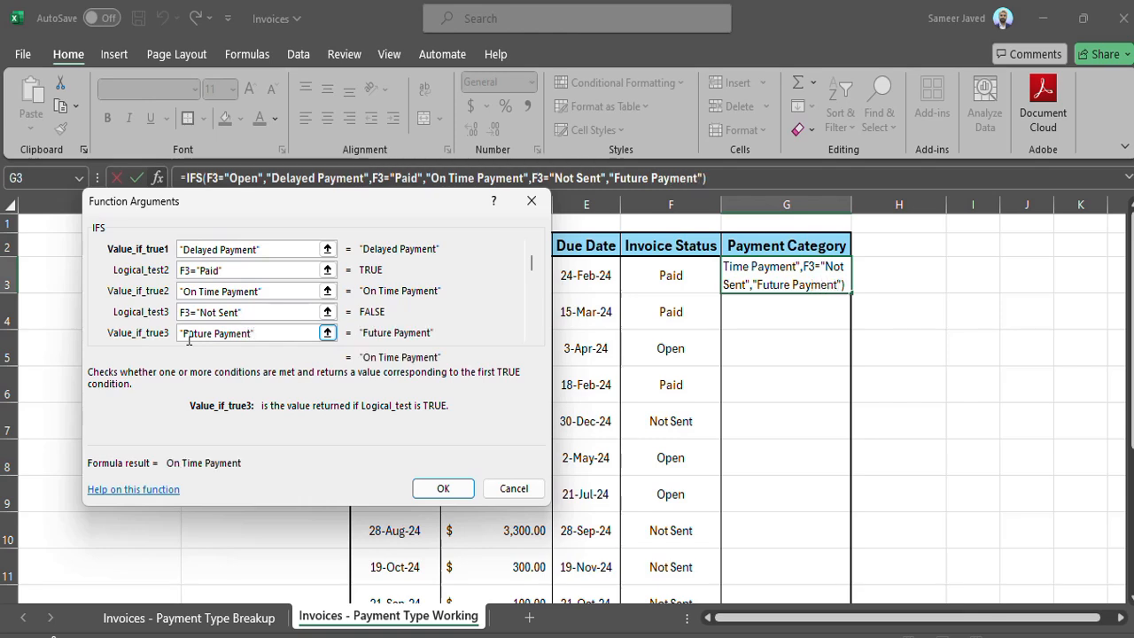
left_click(531, 335)
left_click(531, 336)
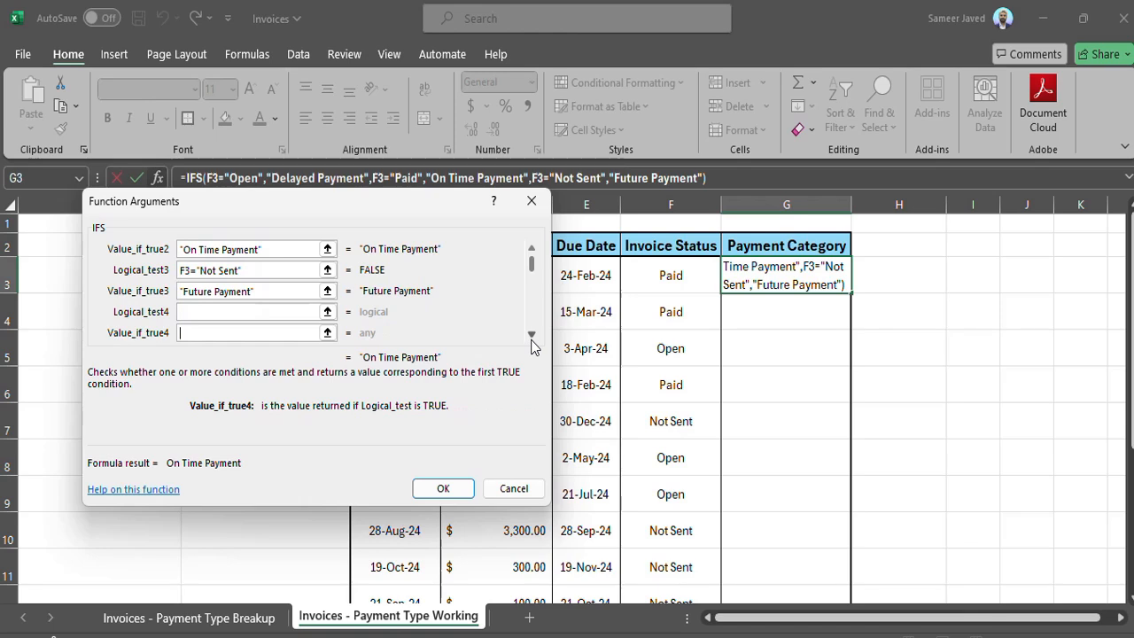
- Commit the IFS formula in G3 and fill it down the Payment Category column through G14
left_click(443, 493)
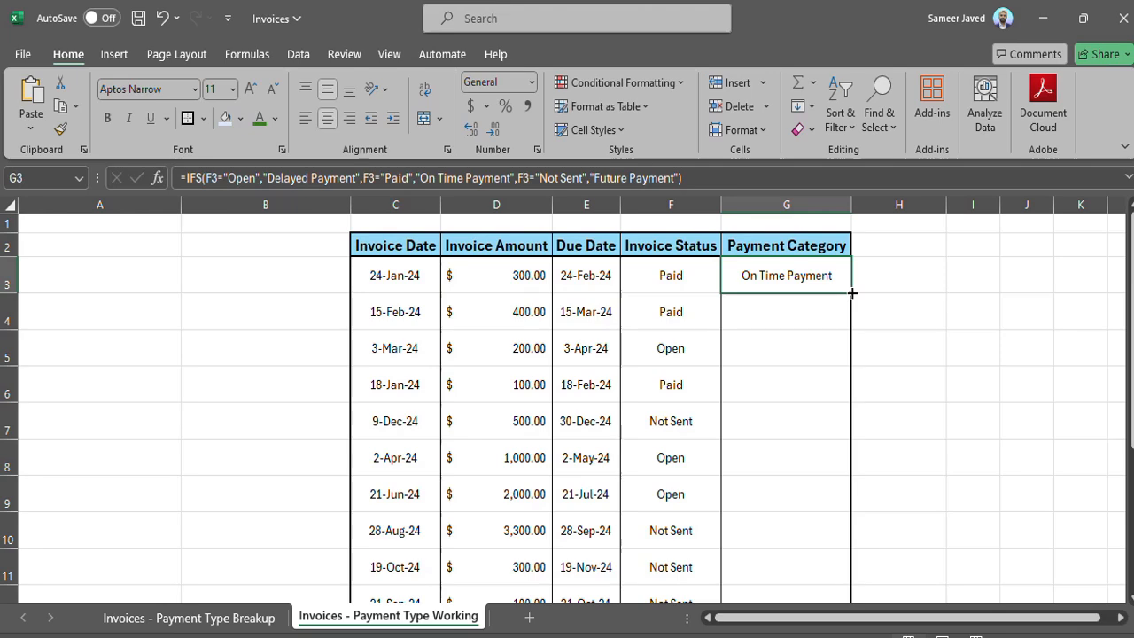
left_click_drag(853, 312, 840, 537)
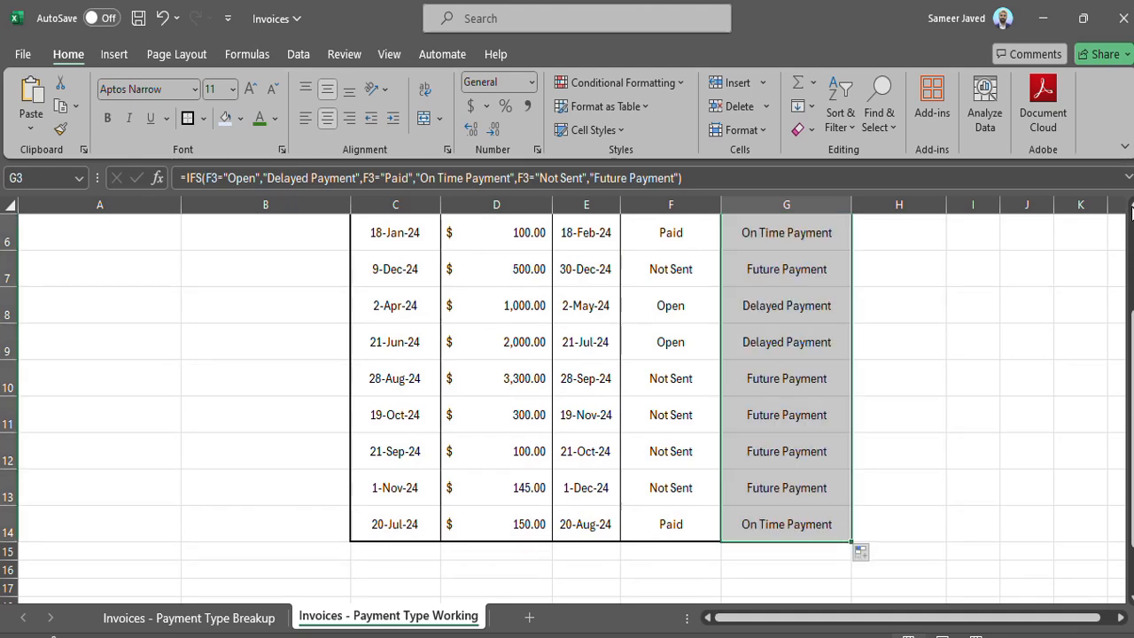
scroll(1131, 208, "up", 3)
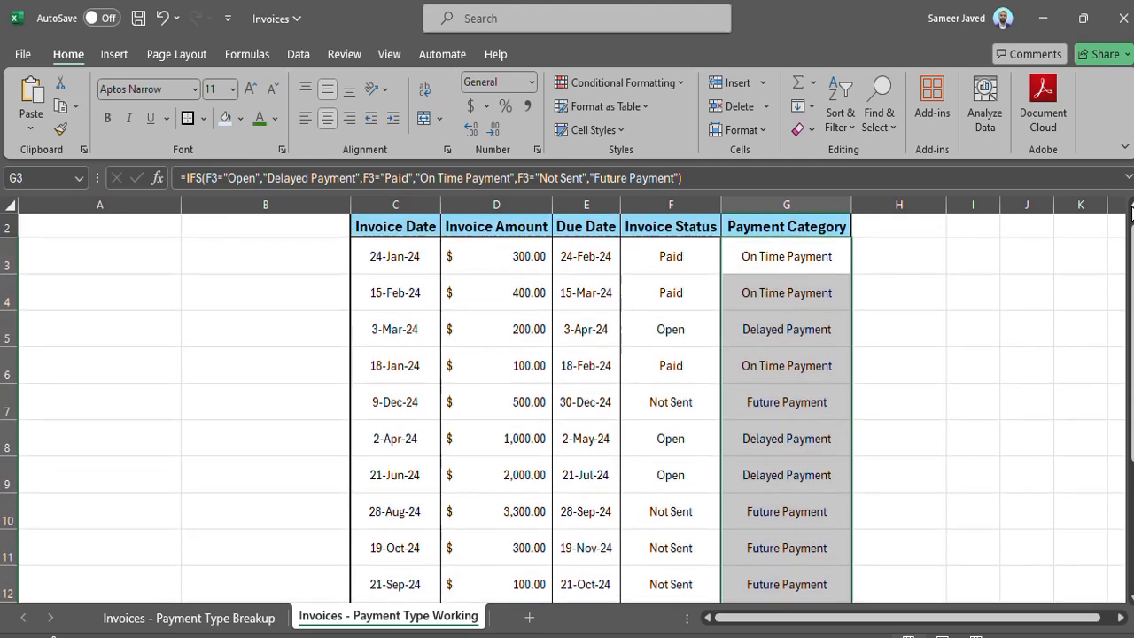
- Check how the cell references in the copied IFS formulas adapt across the Payment Category cells from G3 to G10
left_click(787, 278)
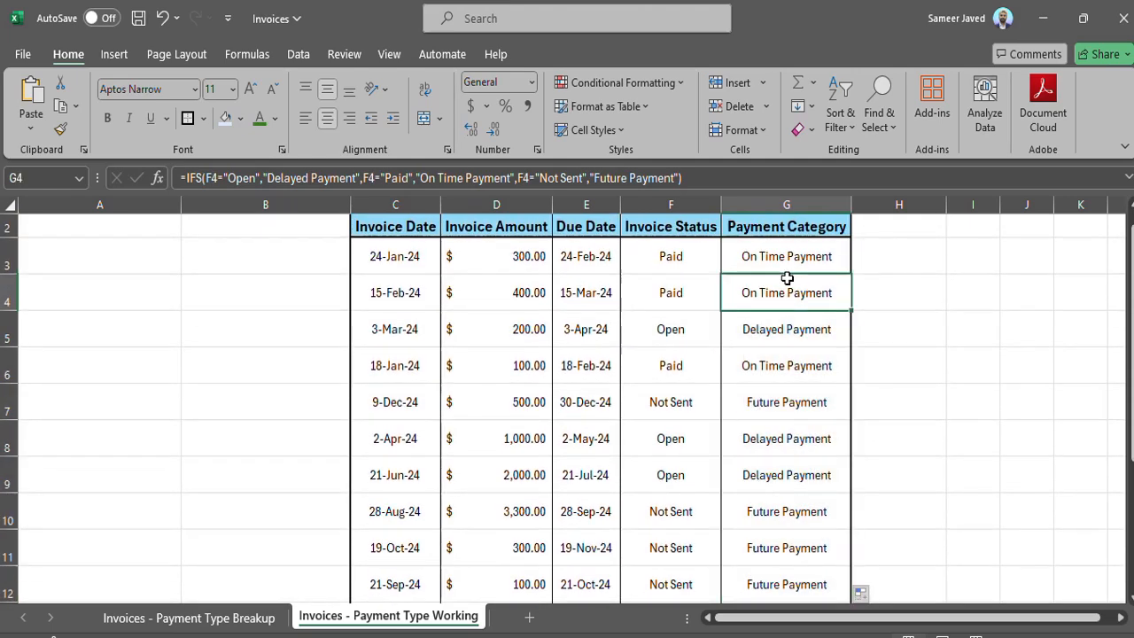
key("Up")
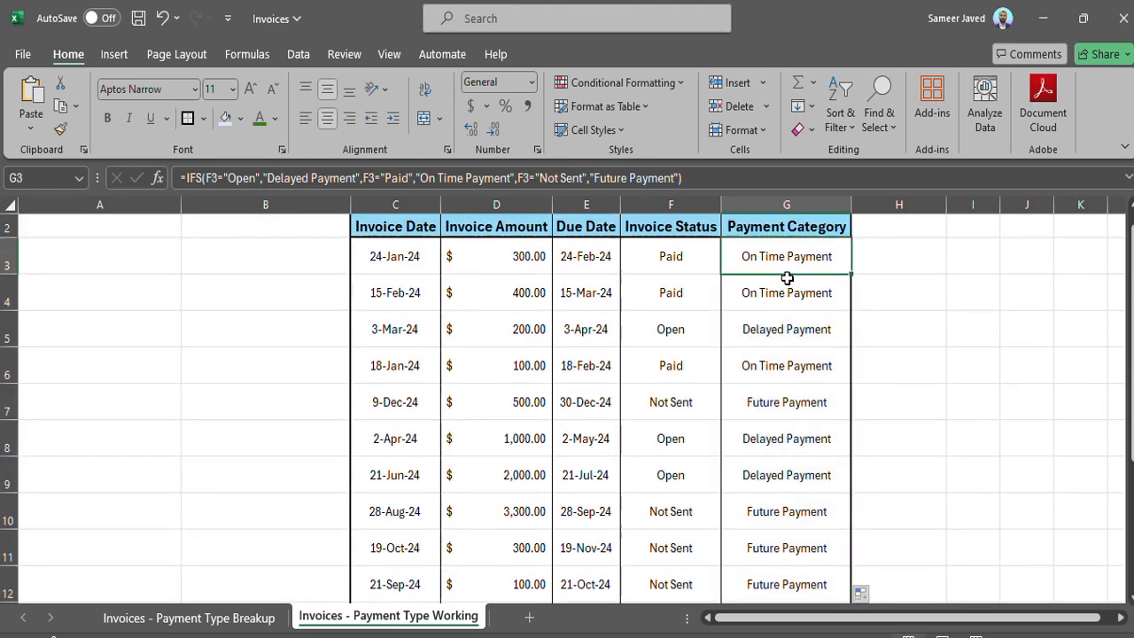
key("Left")
key("Down")
key("Right")
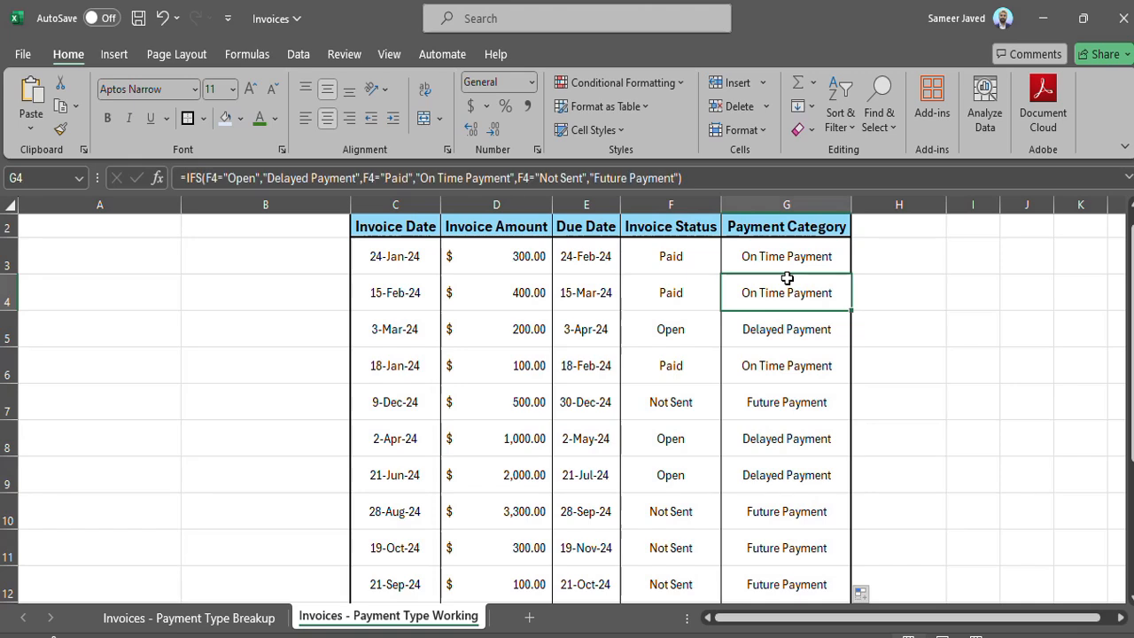
key("Down")
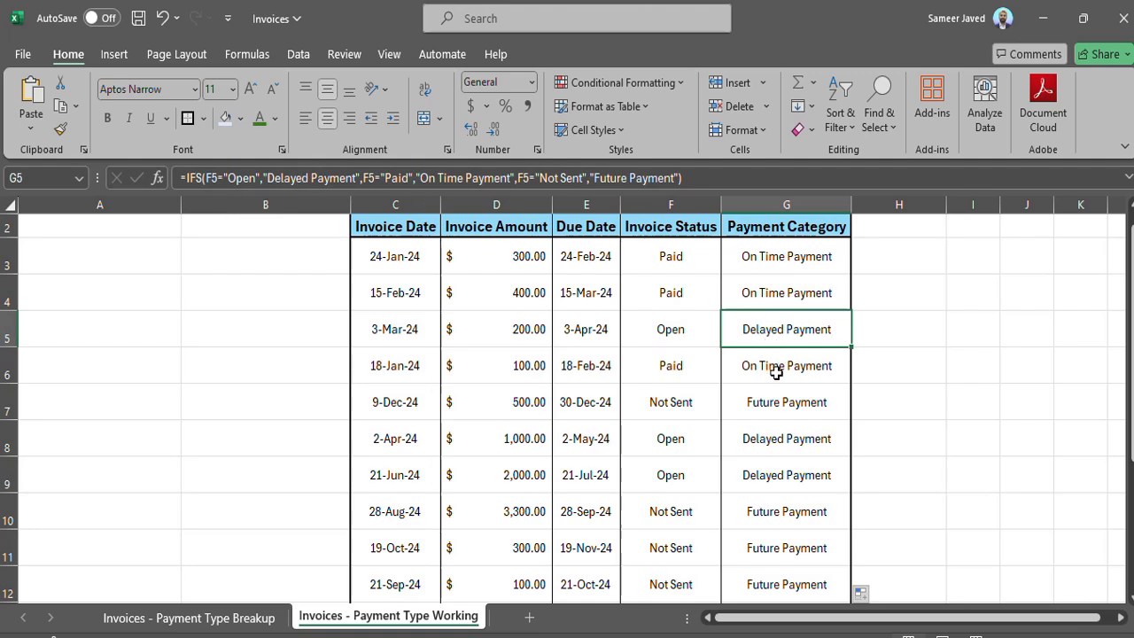
left_click(775, 405)
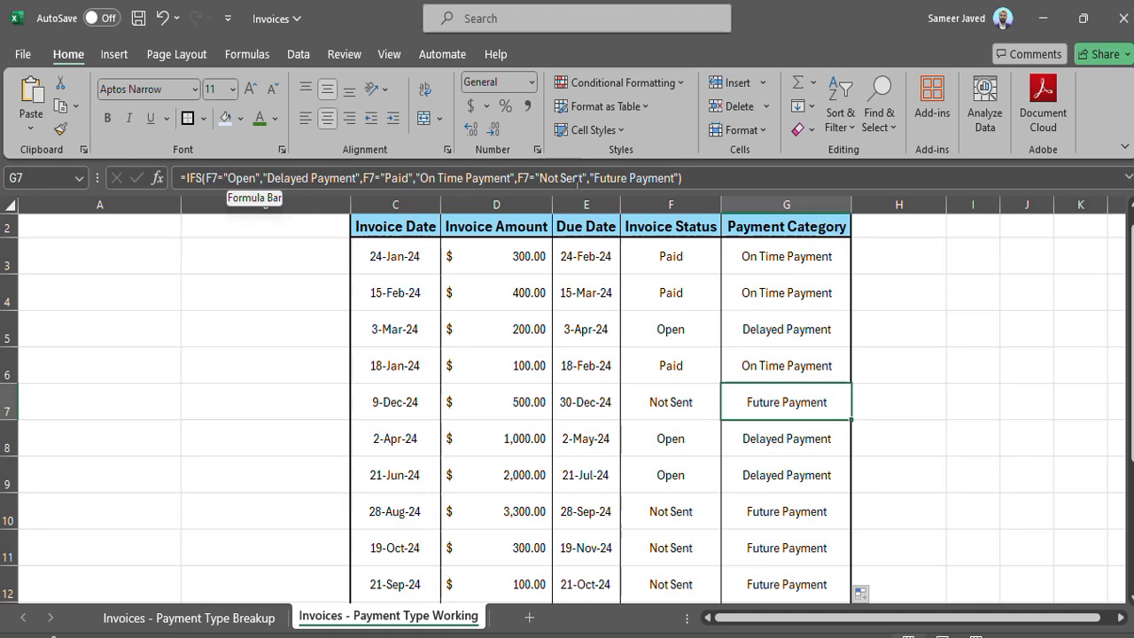
left_click(771, 496)
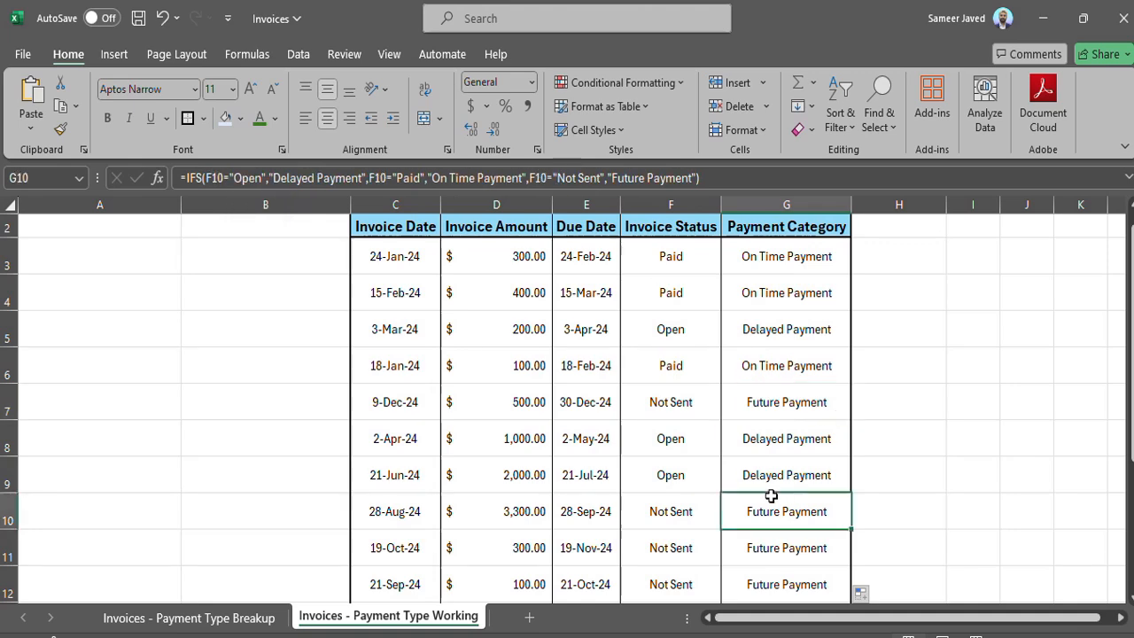
- Go through the remaining Payment Category rows and back up to G3, comparing each result with its Invoice Status
key("Down")
key("Down")
key("Down")
key("Down")
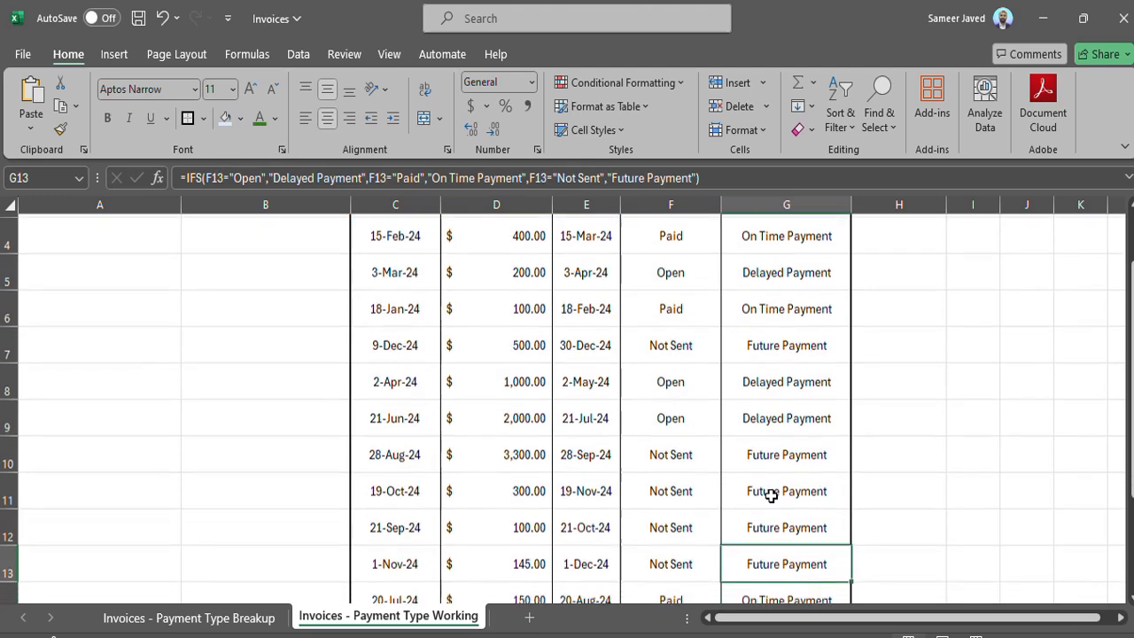
key("Up")
key("Up")
key("Up")
key("Up")
key("Up")
key("Up")
key("Up")
key("Up")
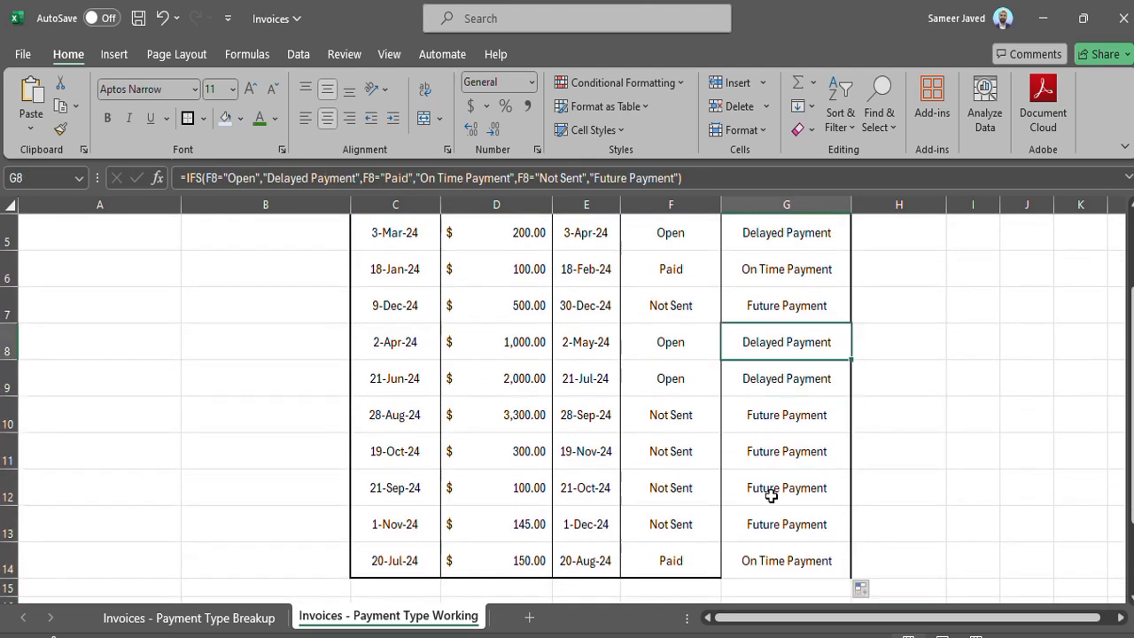
key("Up")
key("Up")
key("Up")
key("Up")
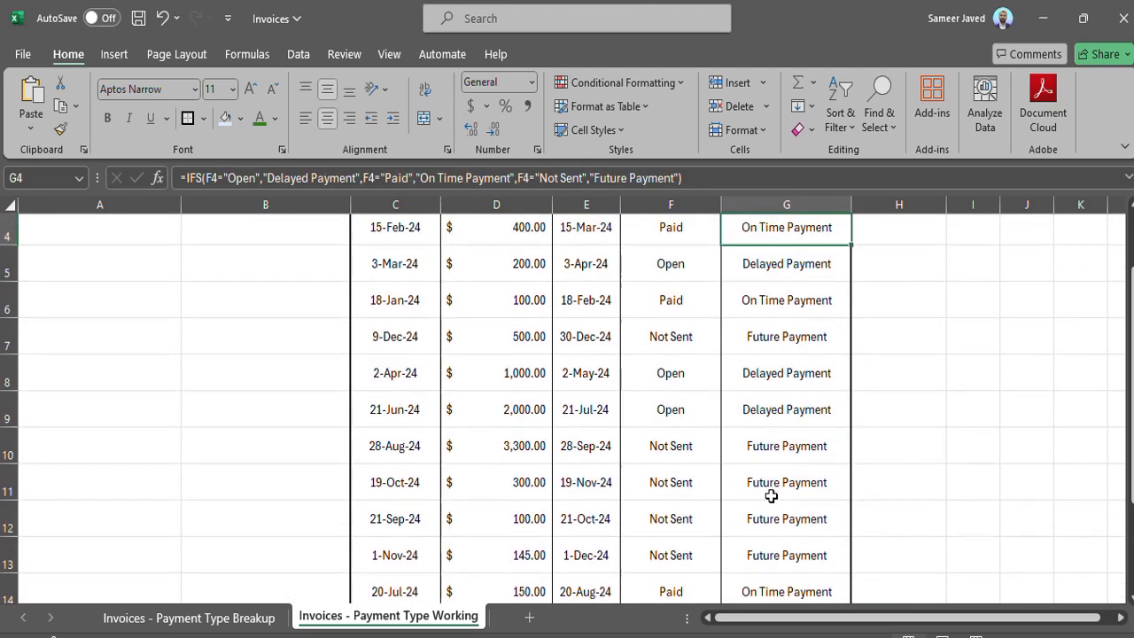
key("Down")
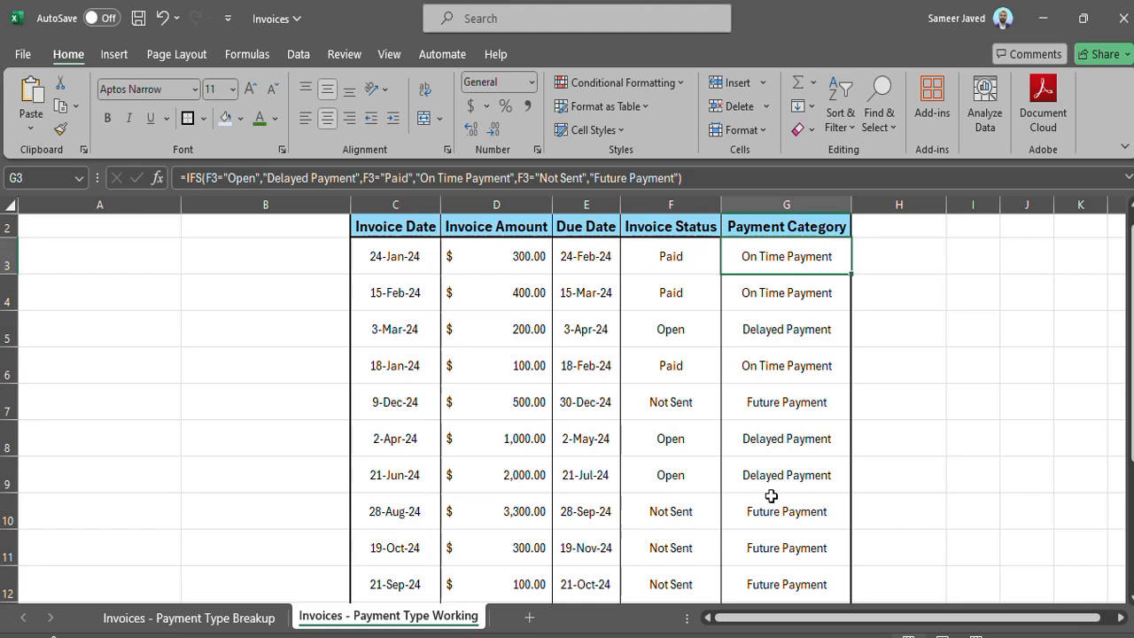